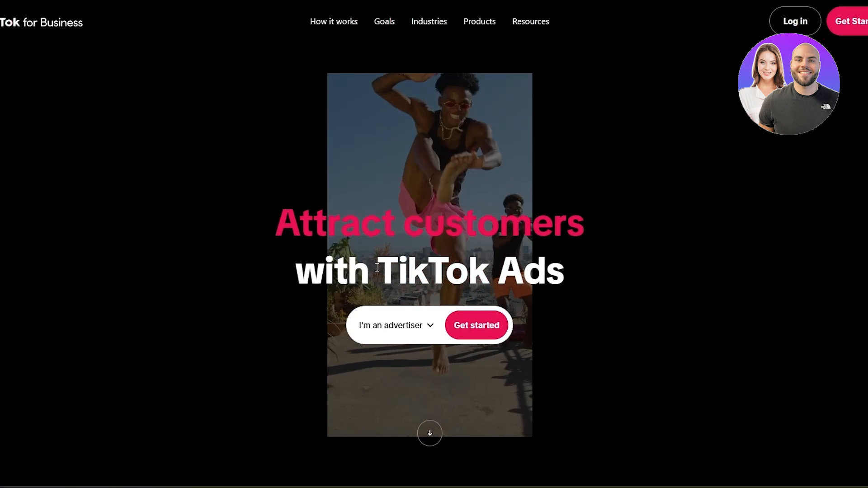
Look through the landing page, covering business goals, case studies, the three campaign steps and the account creation form
{"action": "scroll", "coordinate": [466, 326], "scroll_direction": "down", "scroll_amount": 15}
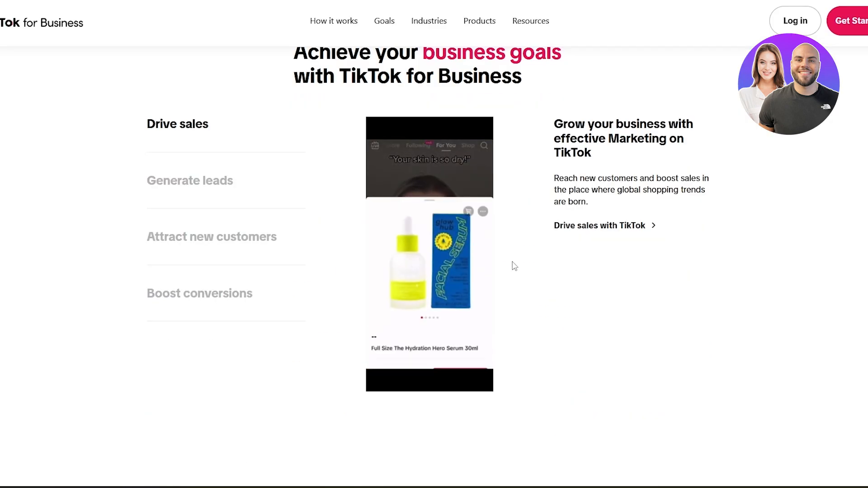
{"action": "scroll", "coordinate": [513, 267], "scroll_direction": "down", "scroll_amount": 12}
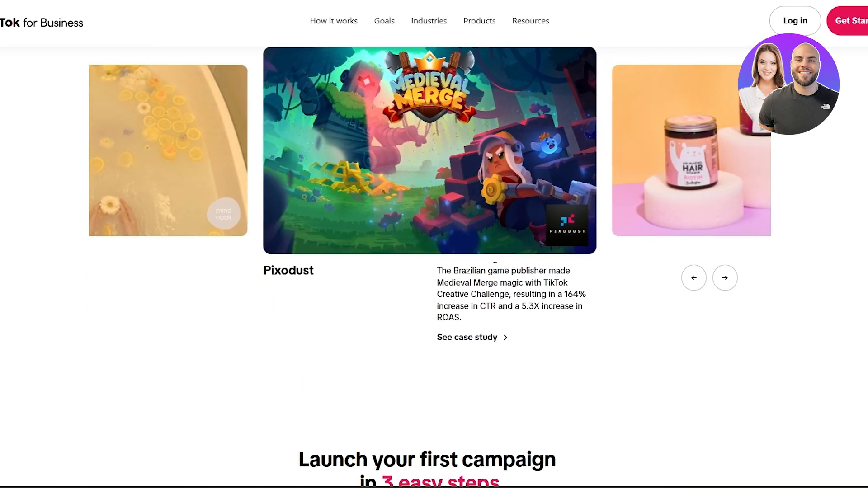
{"action": "scroll", "coordinate": [496, 261], "scroll_direction": "down", "scroll_amount": 7}
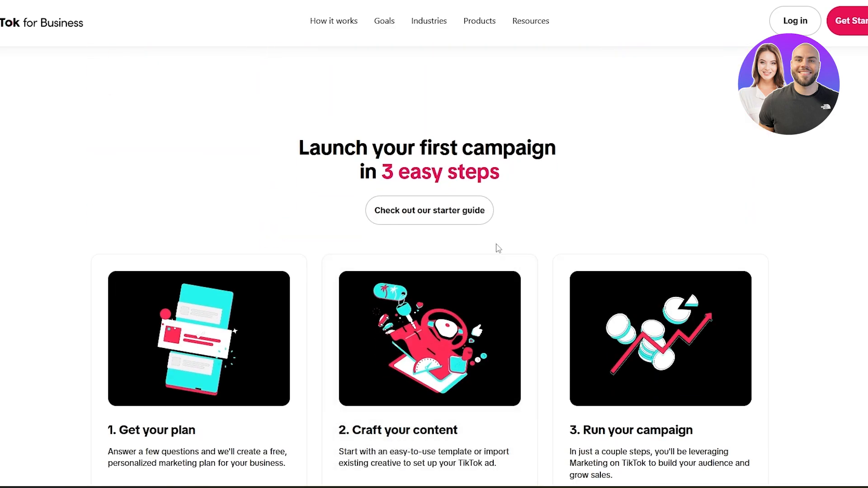
{"action": "scroll", "coordinate": [495, 253], "scroll_direction": "down", "scroll_amount": 2}
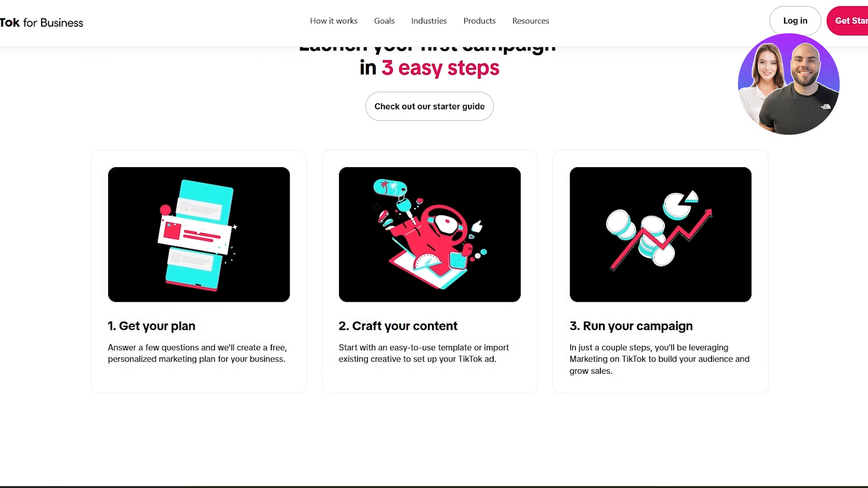
{"action": "scroll", "coordinate": [763, 305], "scroll_direction": "down", "scroll_amount": 15}
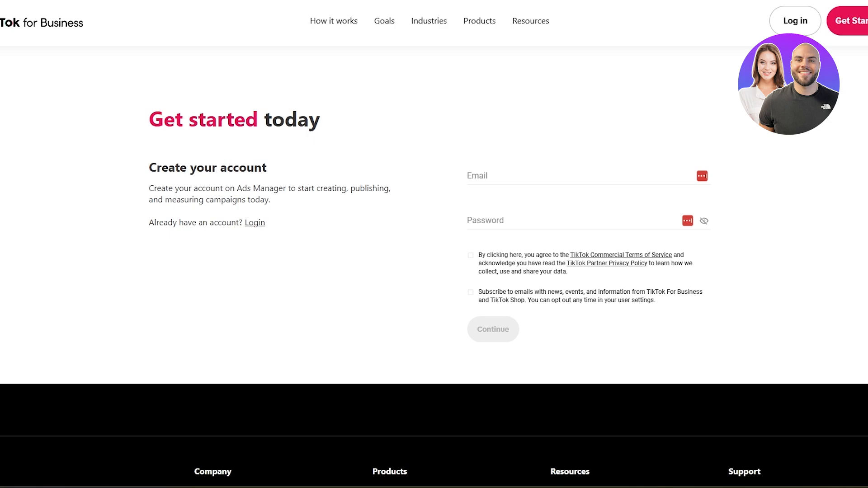
{"action": "scroll", "coordinate": [763, 306], "scroll_direction": "up", "scroll_amount": 8}
{"action": "scroll", "coordinate": [434, 266], "scroll_direction": "up", "scroll_amount": 20}
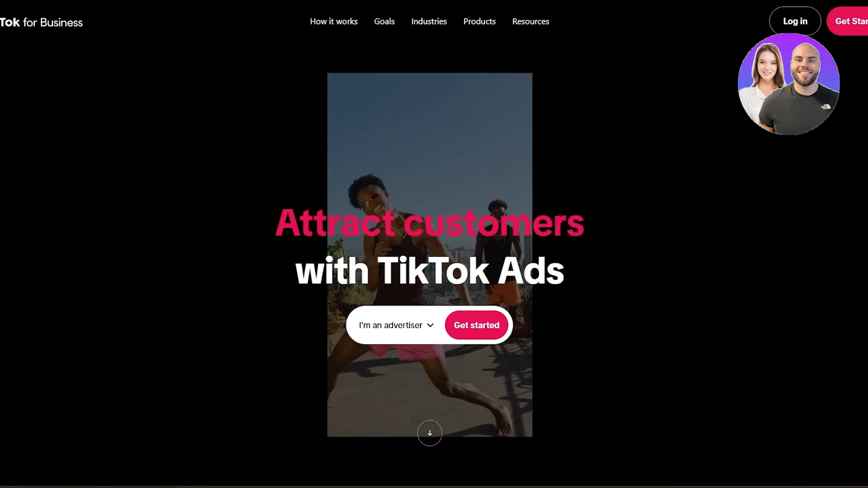
Go to the account creation section of the landing page and open the full sign-up page
{"action": "left_click", "coordinate": [839, 33]}
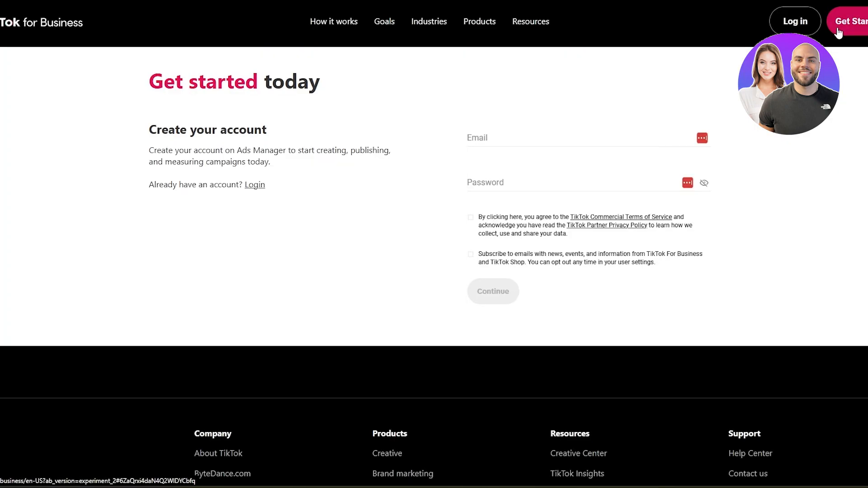
{"action": "left_click_drag", "start_coordinate": [170, 130], "coordinate": [290, 140]}
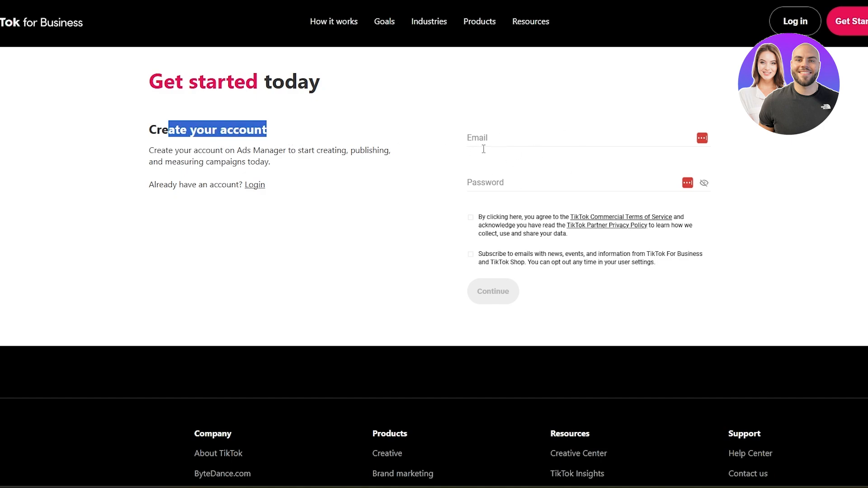
{"action": "left_click", "coordinate": [788, 28]}
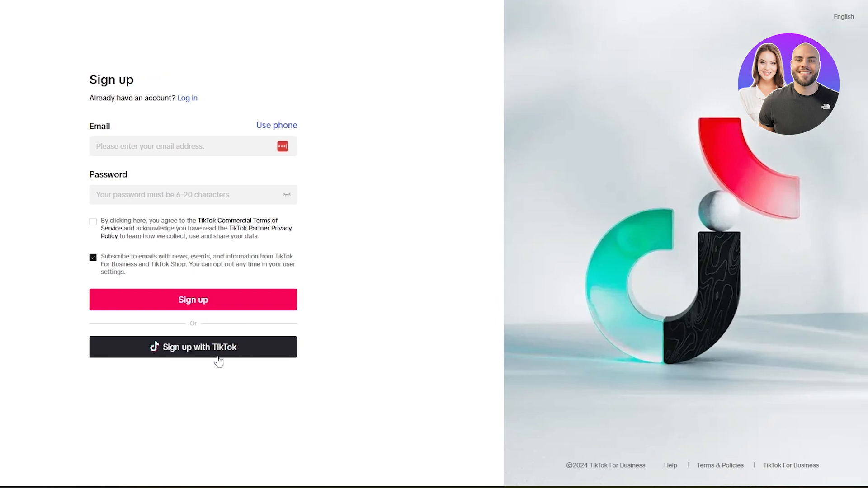
Agree to the TikTok Commercial Terms of Service and opt out of the news and events emails
{"action": "left_click", "coordinate": [186, 350]}
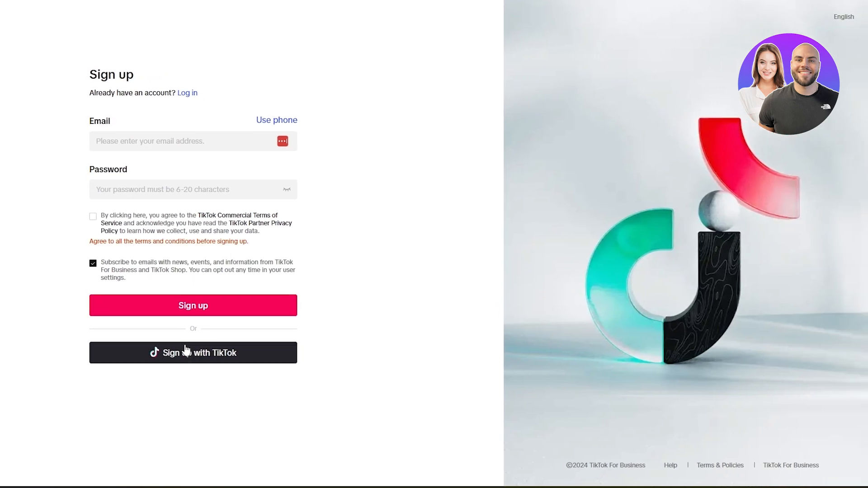
{"action": "left_click", "coordinate": [131, 216]}
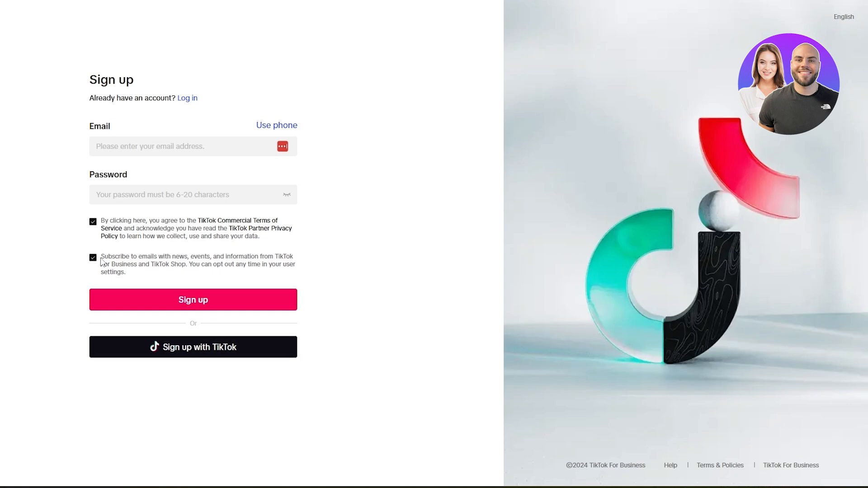
{"action": "left_click", "coordinate": [93, 258]}
Sign up with the existing TikTok account and grant TikTok For Business all of the requested access permissions
{"action": "left_click", "coordinate": [211, 349]}
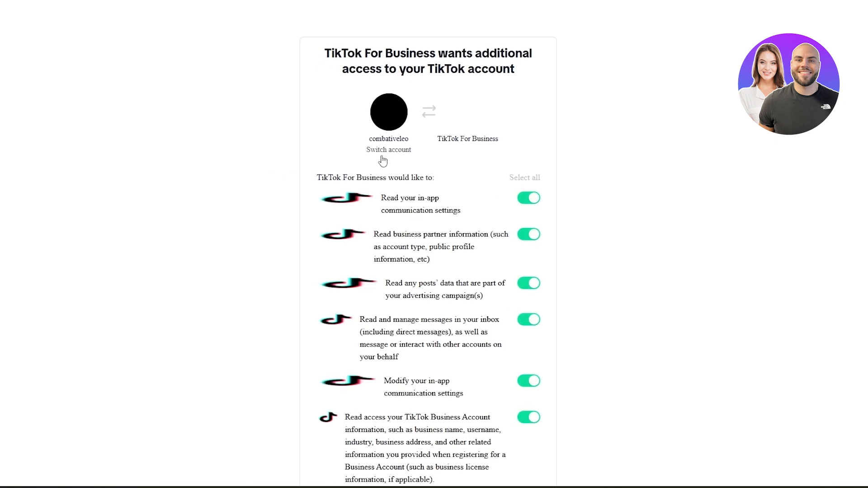
{"action": "scroll", "coordinate": [407, 179], "scroll_direction": "down", "scroll_amount": 6}
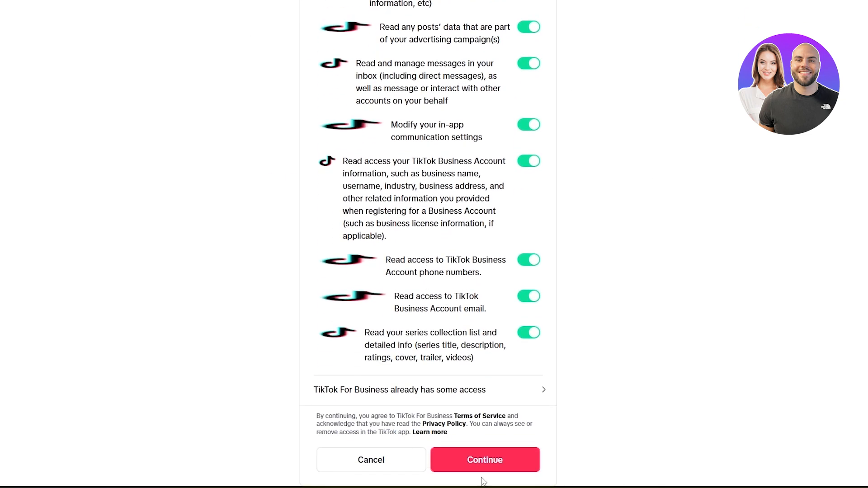
{"action": "left_click", "coordinate": [483, 465]}
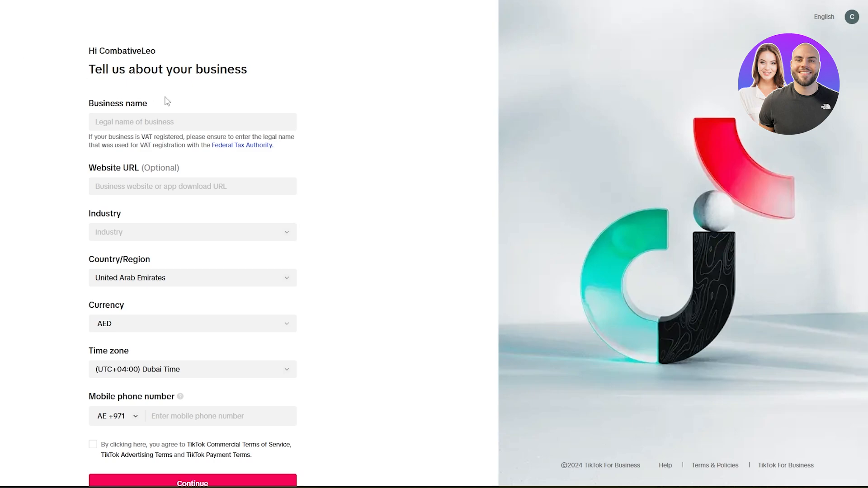
Examine the business details form, including business name, website URL, industry, country/region, mobile phone number and the VAT registration note
{"action": "left_click_drag", "start_coordinate": [92, 109], "coordinate": [148, 114]}
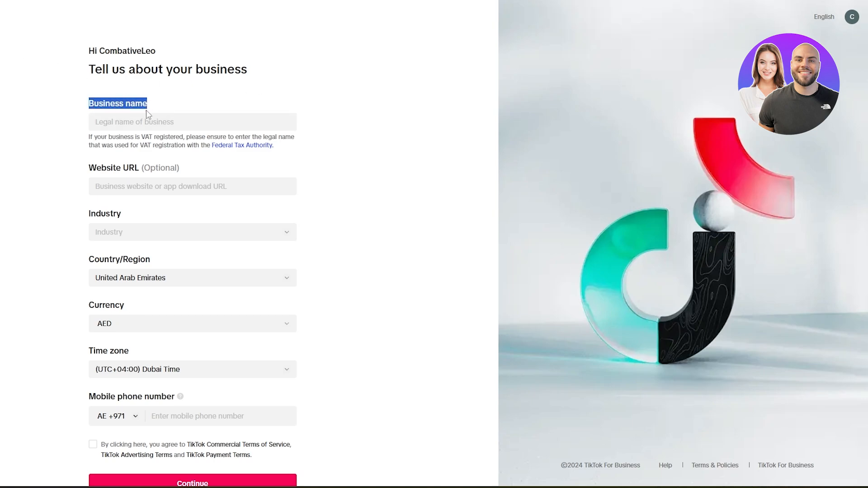
{"action": "left_click_drag", "start_coordinate": [97, 170], "coordinate": [132, 172]}
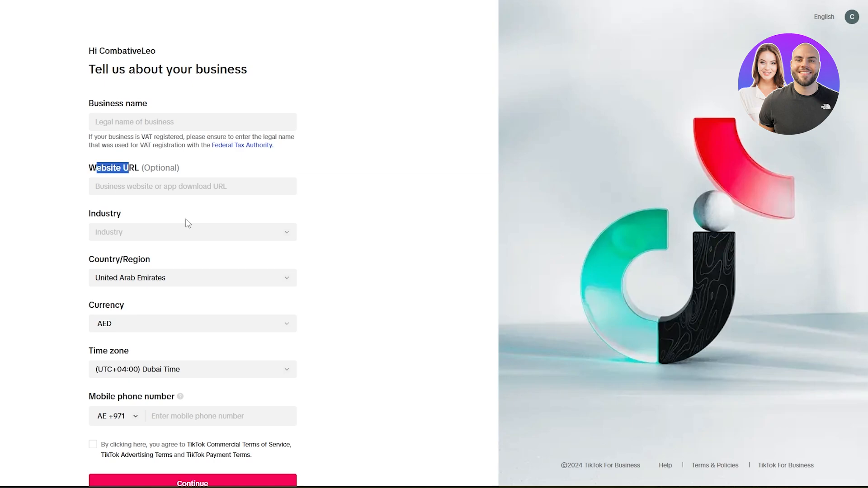
{"action": "left_click_drag", "start_coordinate": [105, 221], "coordinate": [128, 262]}
{"action": "scroll", "coordinate": [113, 321], "scroll_direction": "down", "scroll_amount": 2}
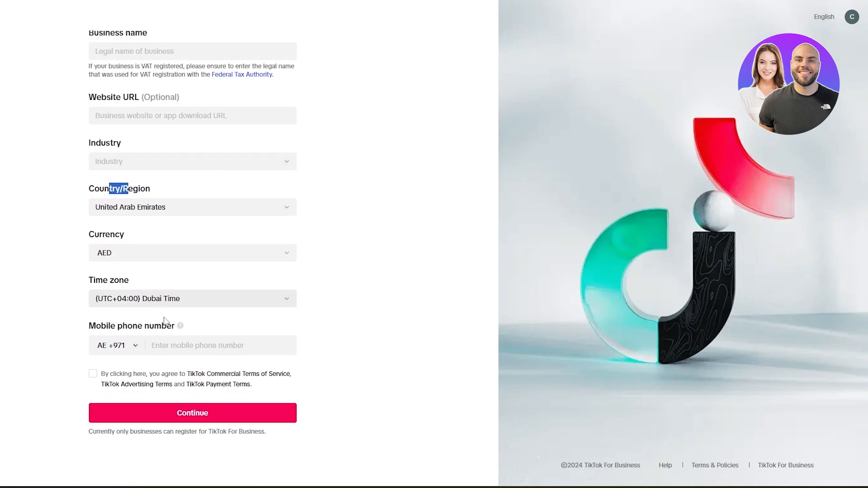
{"action": "left_click_drag", "start_coordinate": [108, 329], "coordinate": [140, 323]}
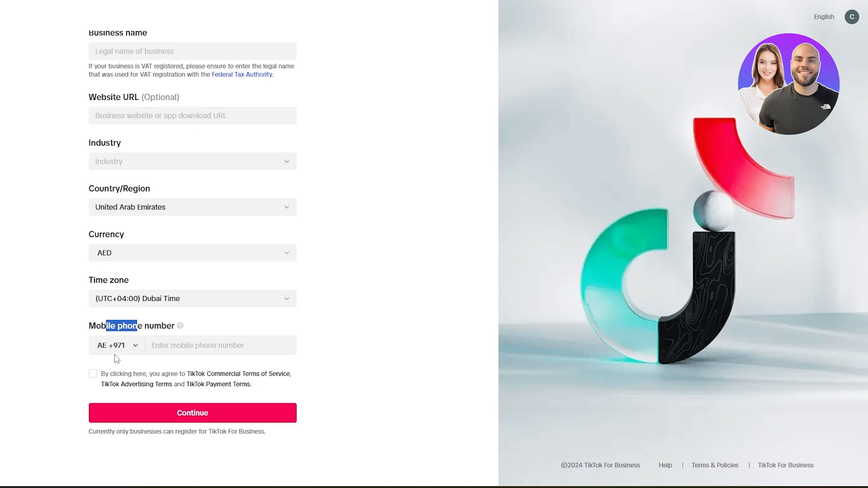
{"action": "scroll", "coordinate": [232, 421], "scroll_direction": "up", "scroll_amount": 2}
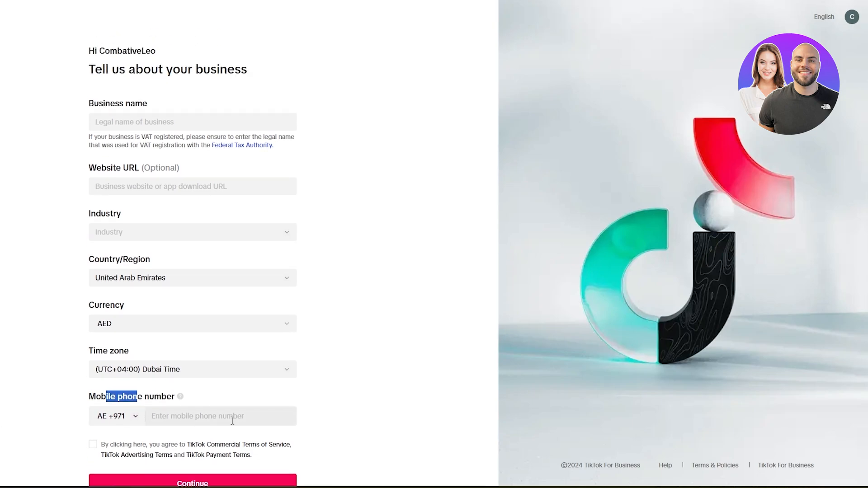
{"action": "scroll", "coordinate": [268, 198], "scroll_direction": "down", "scroll_amount": 2}
{"action": "scroll", "coordinate": [254, 221], "scroll_direction": "up", "scroll_amount": 2}
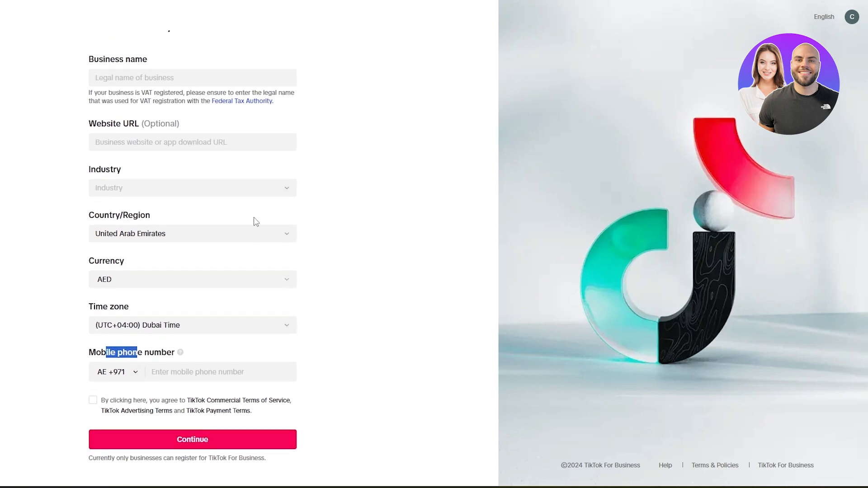
{"action": "left_click_drag", "start_coordinate": [89, 118], "coordinate": [183, 130]}
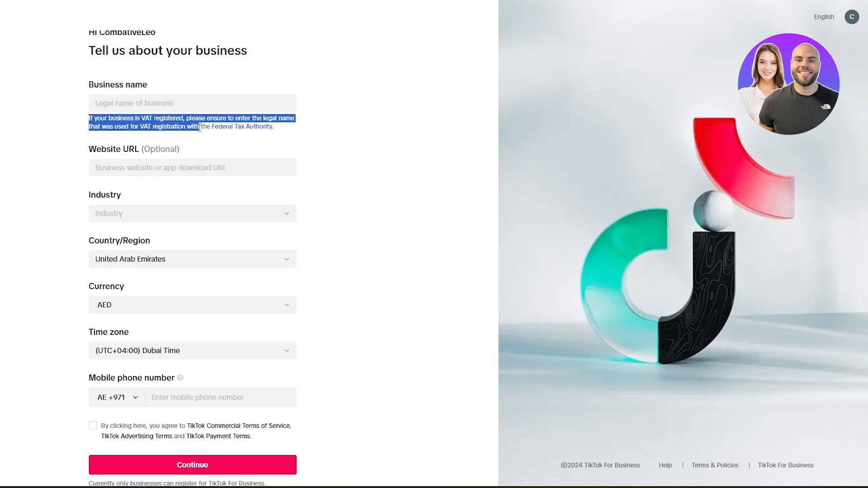
{"action": "left_click", "coordinate": [353, 143]}
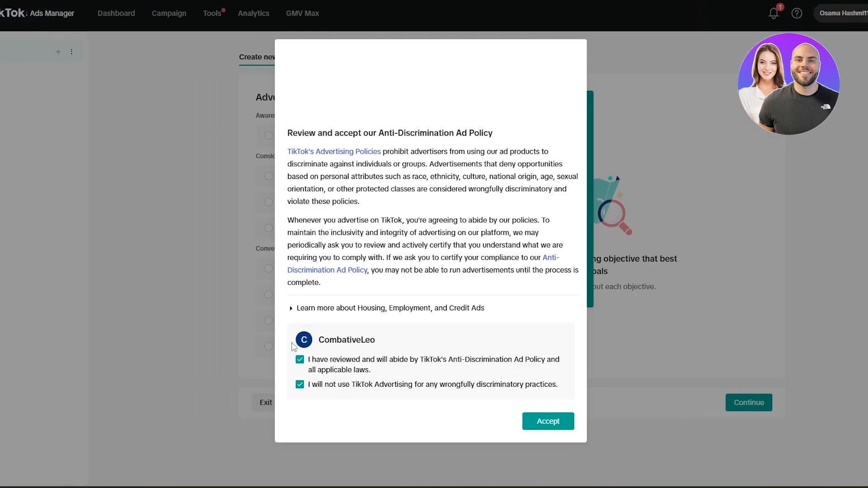
Accept the Anti-Discrimination Ad Policy and exit the new campaign setup to the dashboard, skipping the business products tip
{"action": "left_click", "coordinate": [550, 422]}
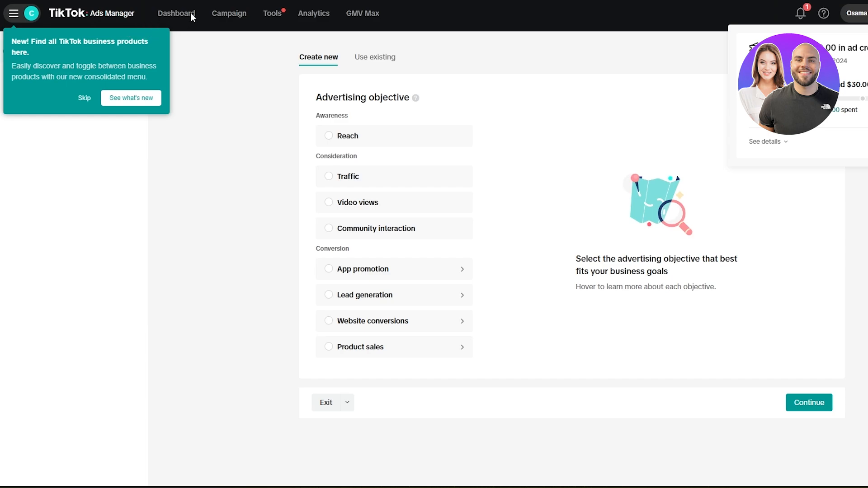
{"action": "left_click", "coordinate": [85, 98]}
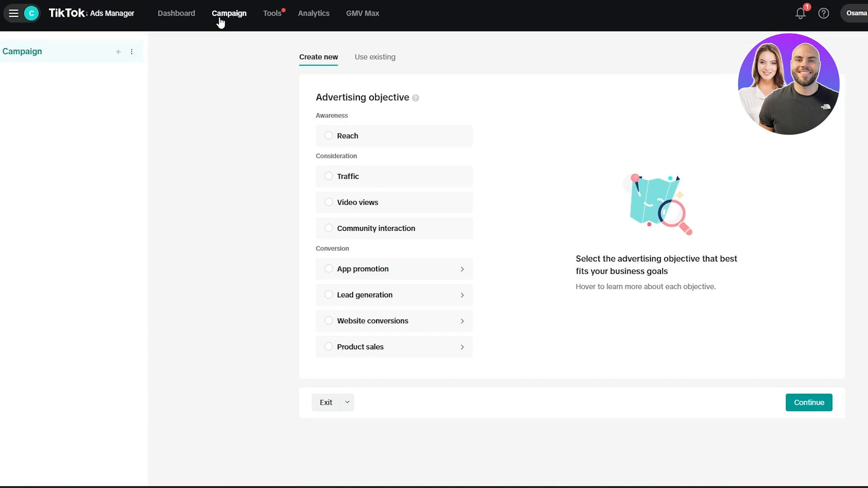
{"action": "left_click", "coordinate": [181, 21]}
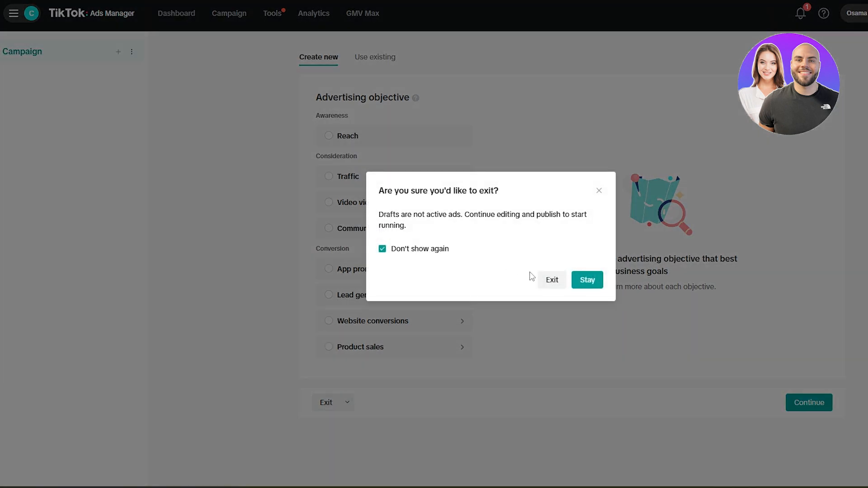
{"action": "left_click", "coordinate": [556, 284]}
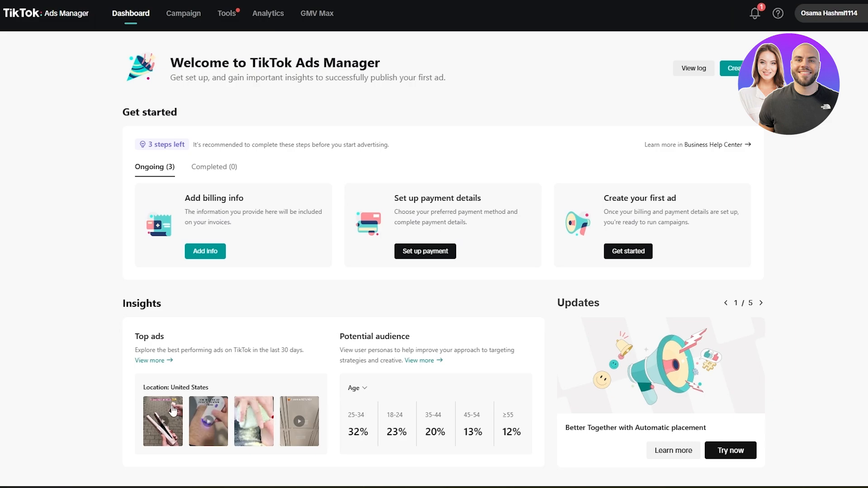
Examine the dashboard's billing, payment and first-ad tasks, the campaign list, the Tools menu and the list of all business tools
{"action": "left_click_drag", "start_coordinate": [186, 198], "coordinate": [269, 198]}
{"action": "left_click_drag", "start_coordinate": [422, 199], "coordinate": [481, 199]}
{"action": "left_click_drag", "start_coordinate": [639, 199], "coordinate": [694, 203]}
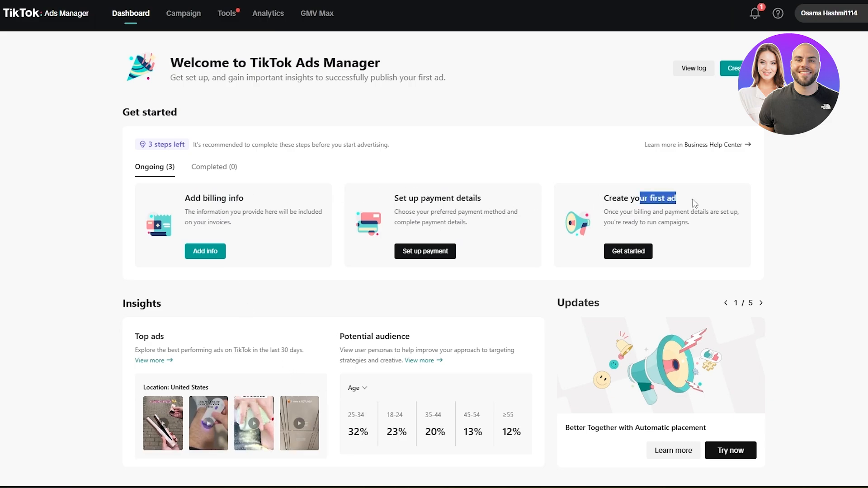
{"action": "left_click", "coordinate": [183, 13]}
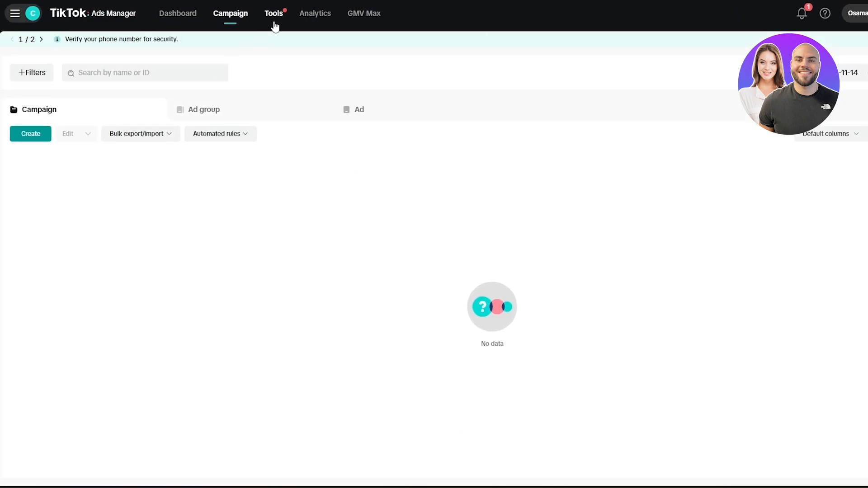
{"action": "mouse_move", "coordinate": [274, 26]}
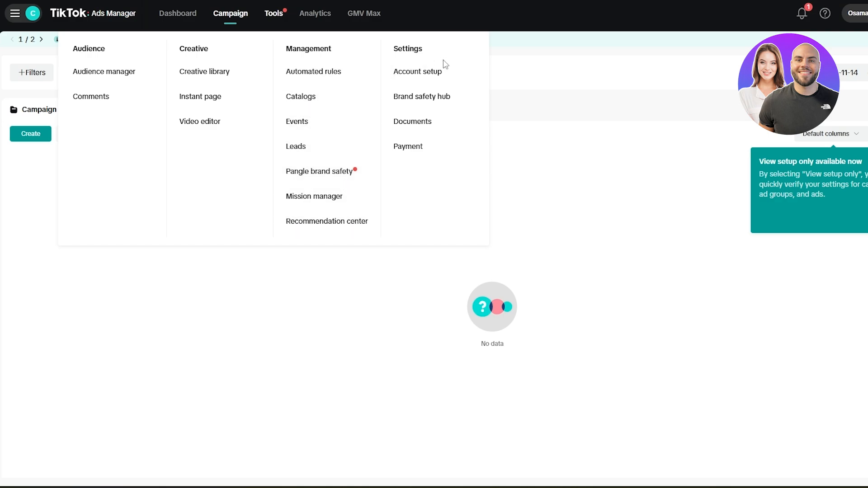
{"action": "mouse_move", "coordinate": [310, 21]}
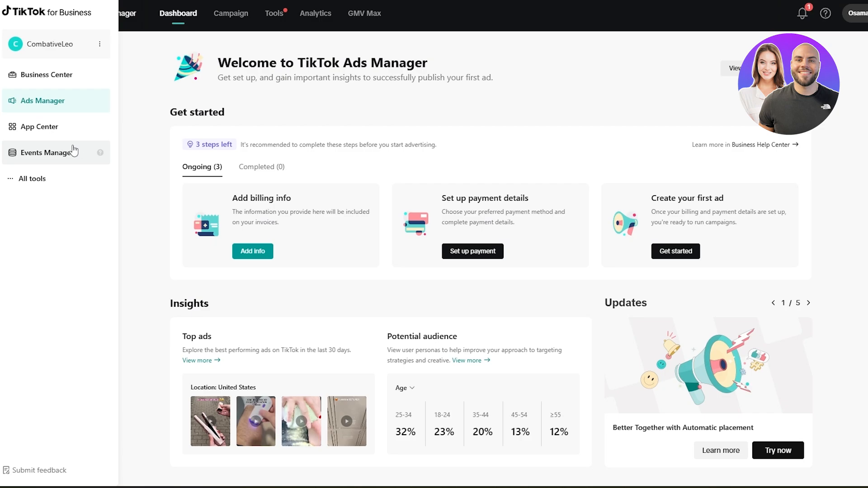
{"action": "left_click", "coordinate": [69, 184]}
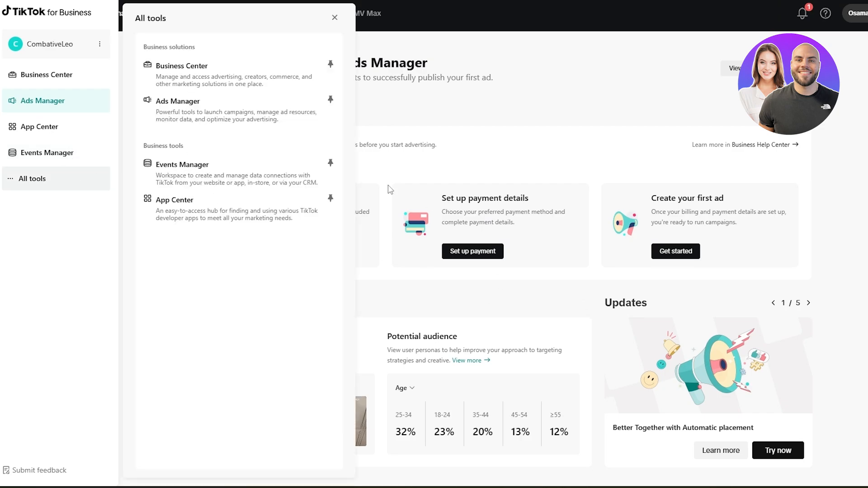
{"action": "left_click", "coordinate": [566, 107]}
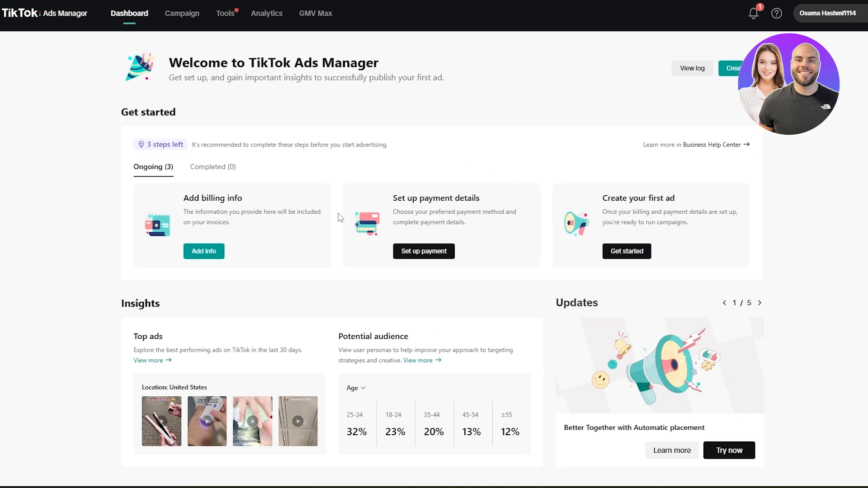
{"action": "left_click_drag", "start_coordinate": [181, 200], "coordinate": [290, 201]}
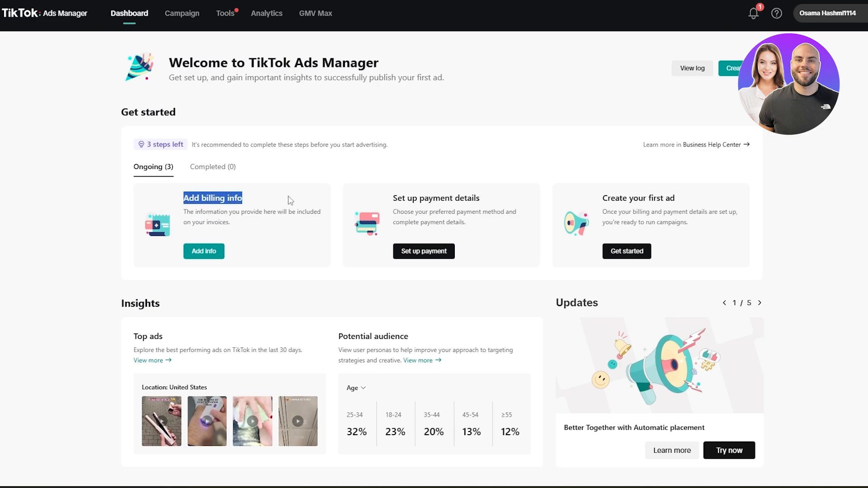
{"action": "left_click_drag", "start_coordinate": [402, 207], "coordinate": [523, 205]}
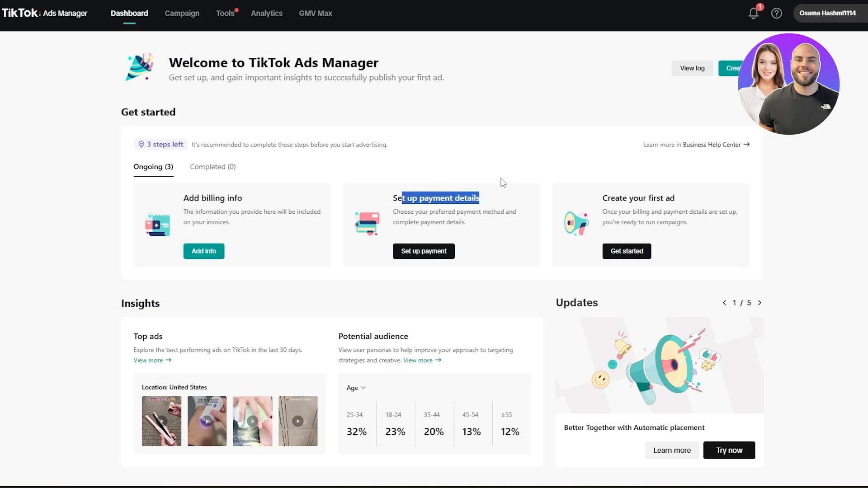
{"action": "left_click", "coordinate": [418, 138]}
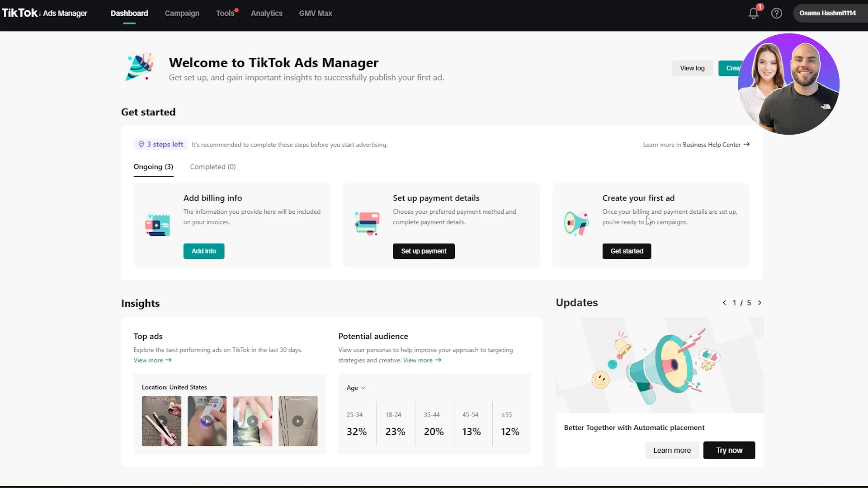
Start creating the first ad and look over the advertising objectives for a new campaign
{"action": "left_click", "coordinate": [620, 250]}
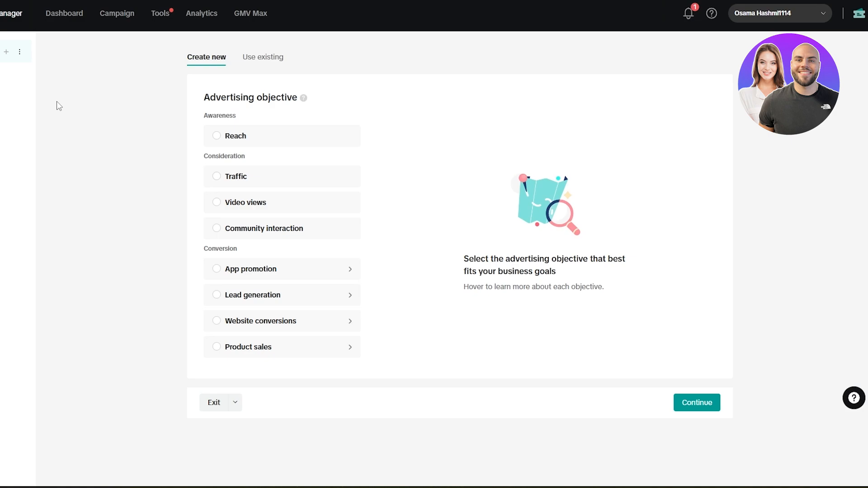
{"action": "left_click_drag", "start_coordinate": [206, 58], "coordinate": [220, 67]}
{"action": "right_click", "coordinate": [218, 62]}
{"action": "left_click", "coordinate": [163, 78]}
{"action": "left_click_drag", "start_coordinate": [208, 101], "coordinate": [281, 98]}
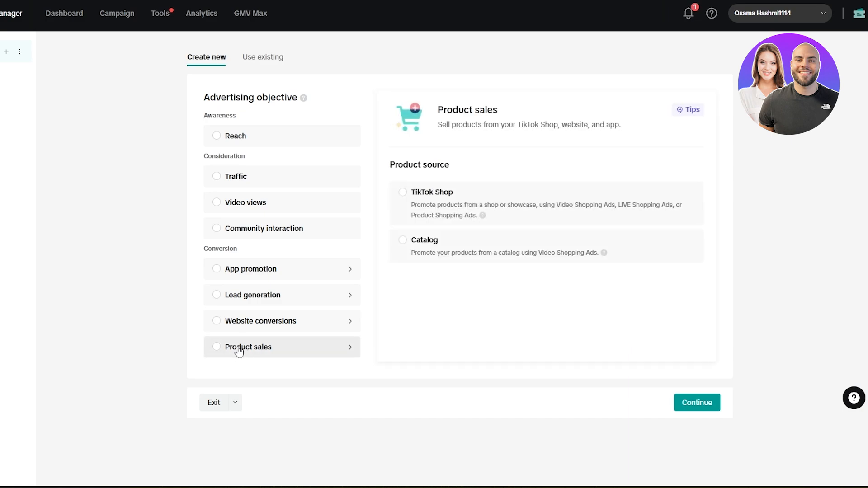
Try the Product sales objective, comparing the TikTok Shop product source with Catalog and leaving Catalog selected
{"action": "left_click", "coordinate": [244, 352]}
{"action": "scroll", "coordinate": [249, 355], "scroll_direction": "down", "scroll_amount": 1}
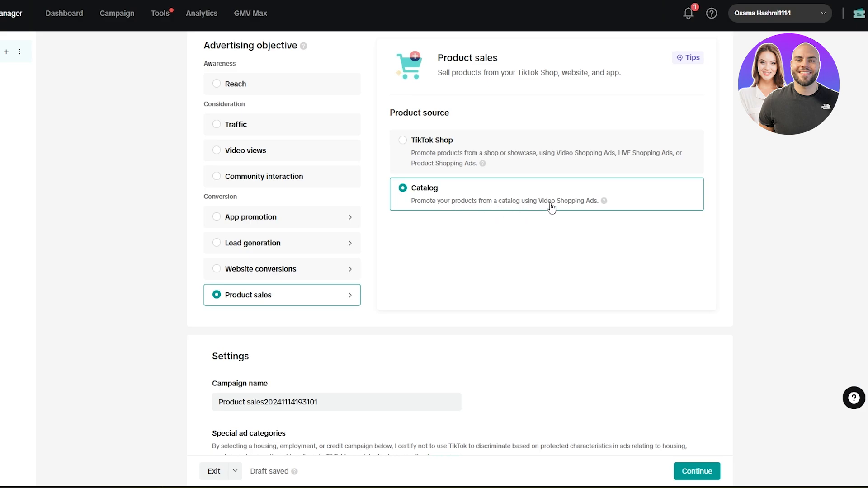
{"action": "scroll", "coordinate": [576, 212], "scroll_direction": "down", "scroll_amount": 2}
{"action": "scroll", "coordinate": [575, 213], "scroll_direction": "up", "scroll_amount": 2}
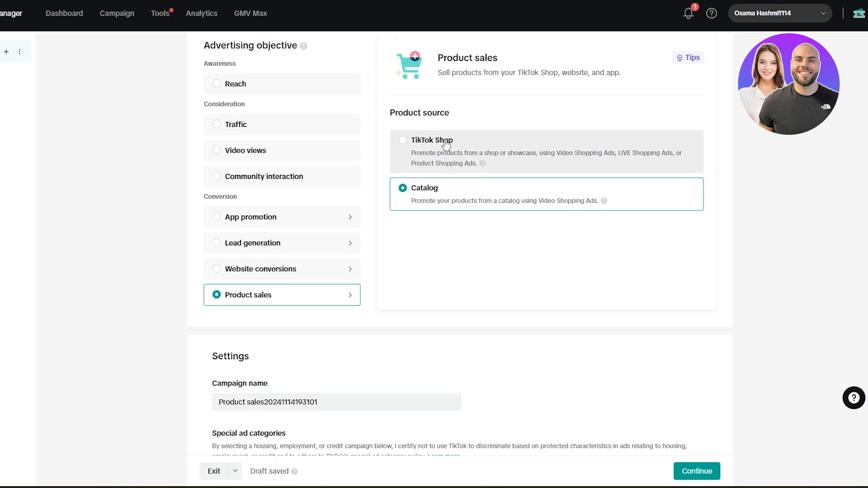
{"action": "left_click", "coordinate": [453, 160]}
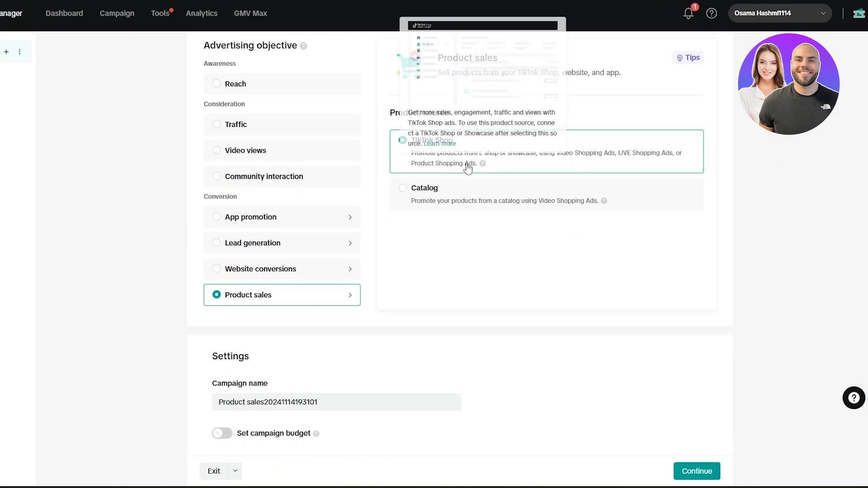
{"action": "left_click", "coordinate": [462, 200]}
Examine the Product sales campaign settings: campaign name, special ad categories, split test, campaign budget optimization and campaign budget
{"action": "scroll", "coordinate": [461, 199], "scroll_direction": "down", "scroll_amount": 3}
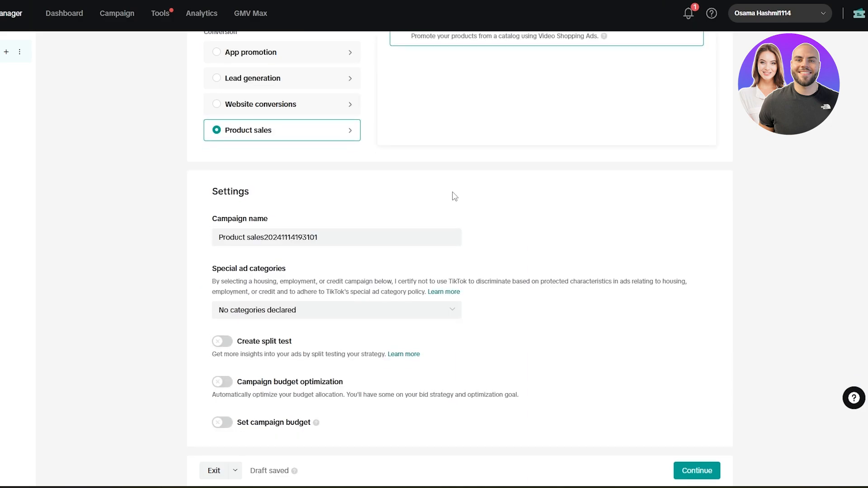
{"action": "left_click_drag", "start_coordinate": [213, 218], "coordinate": [268, 219]}
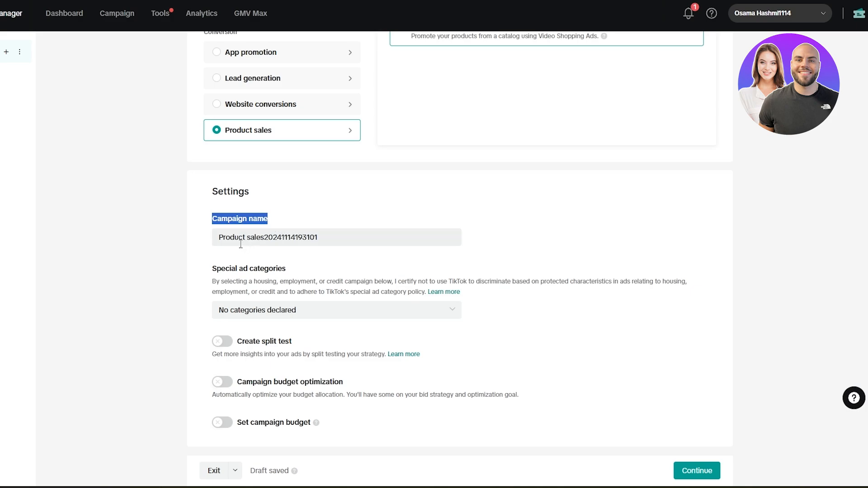
{"action": "left_click_drag", "start_coordinate": [211, 269], "coordinate": [291, 275]}
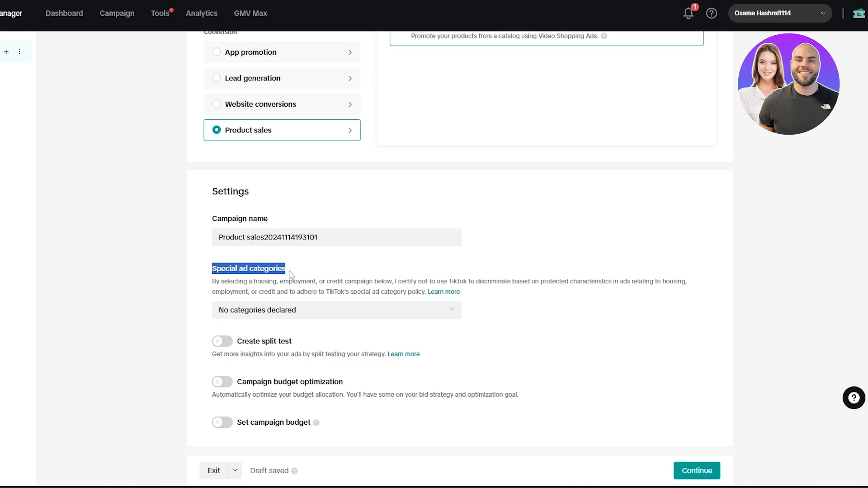
{"action": "left_click", "coordinate": [290, 312]}
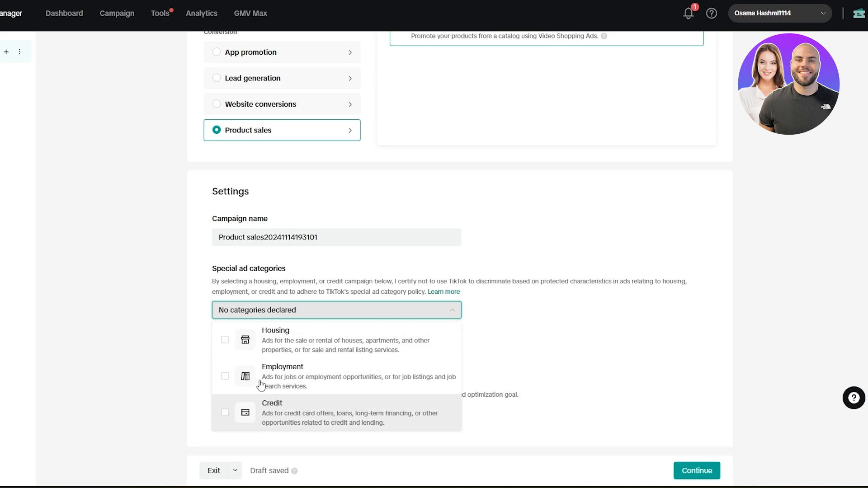
{"action": "left_click", "coordinate": [351, 314]}
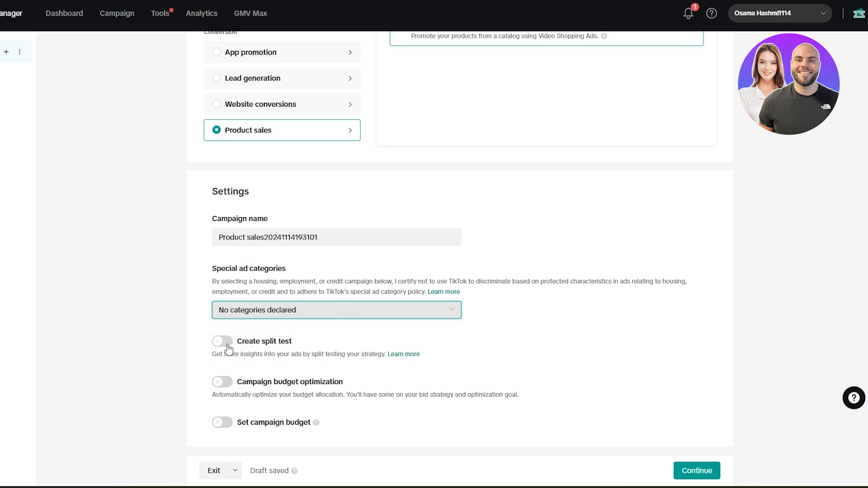
{"action": "left_click_drag", "start_coordinate": [243, 430], "coordinate": [268, 430]}
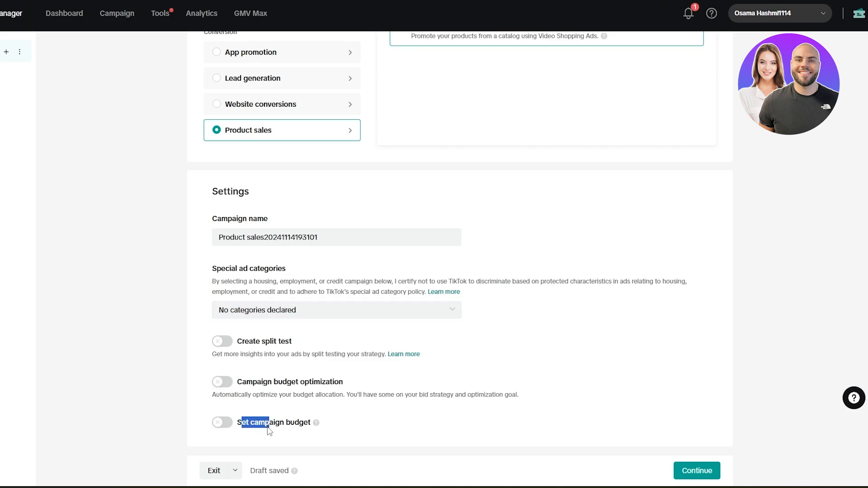
{"action": "left_click_drag", "start_coordinate": [243, 383], "coordinate": [296, 386]}
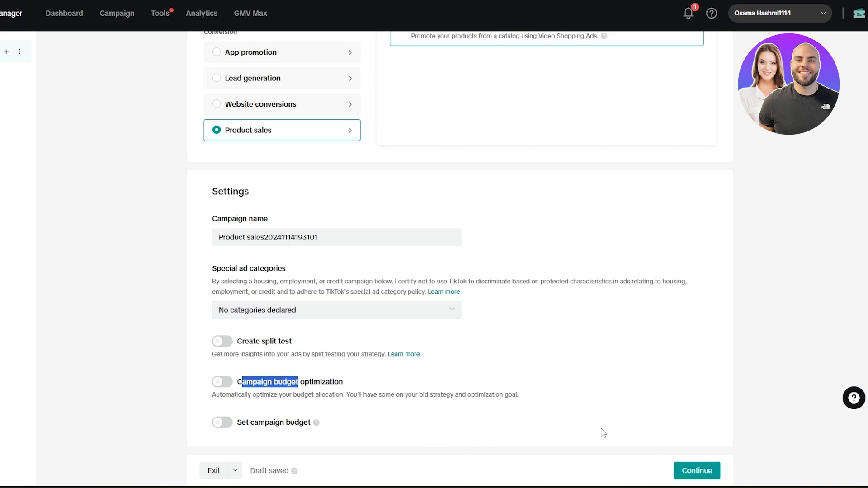
{"action": "scroll", "coordinate": [603, 432], "scroll_direction": "up", "scroll_amount": 3}
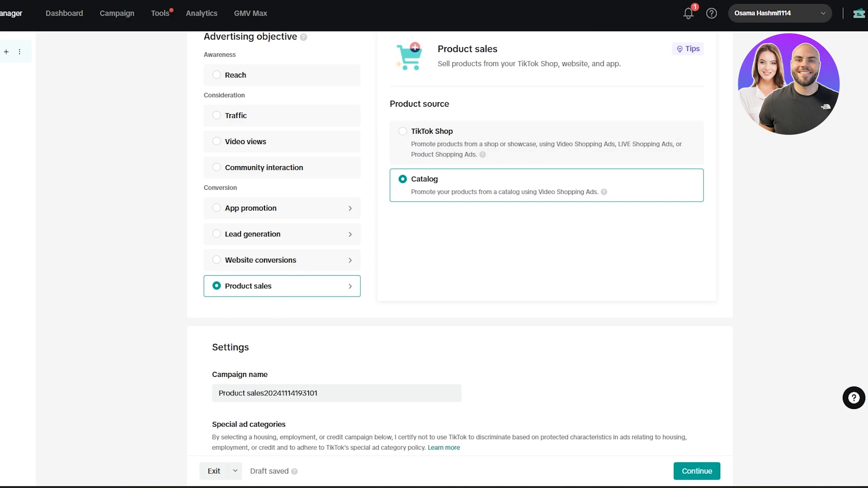
Choose Website conversions as the advertising objective and review its Smart+ campaign option, leaving it off
{"action": "left_click", "coordinate": [264, 266]}
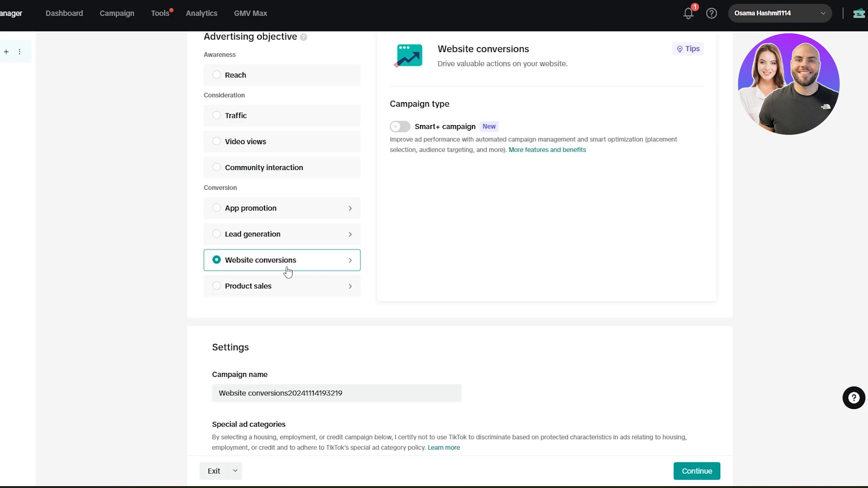
{"action": "scroll", "coordinate": [503, 93], "scroll_direction": "up", "scroll_amount": 1}
{"action": "left_click_drag", "start_coordinate": [396, 157], "coordinate": [453, 181]}
{"action": "left_click", "coordinate": [465, 215]}
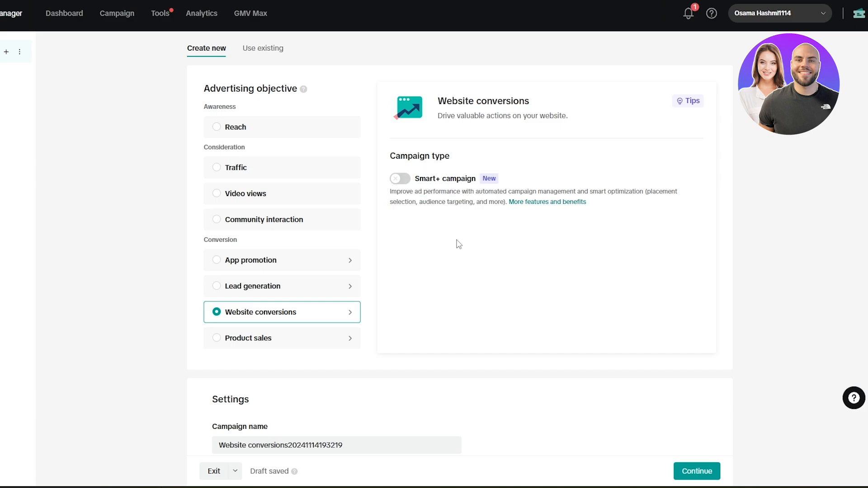
{"action": "scroll", "coordinate": [543, 204], "scroll_direction": "down", "scroll_amount": 3}
{"action": "scroll", "coordinate": [470, 163], "scroll_direction": "up", "scroll_amount": 2}
{"action": "scroll", "coordinate": [347, 279], "scroll_direction": "down", "scroll_amount": 1}
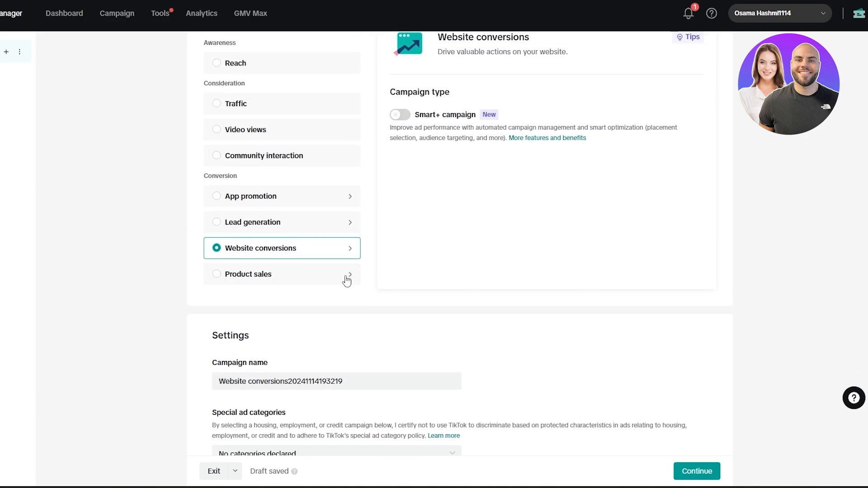
Shorten the campaign name to "Website conversions" by removing the number at its end
{"action": "left_click", "coordinate": [286, 346]}
{"action": "mouse_move", "coordinate": [287, 342]}
{"action": "left_mouse_down"}
{"action": "mouse_move", "coordinate": [306, 343]}
{"action": "mouse_move", "coordinate": [289, 348]}
{"action": "left_mouse_up"}
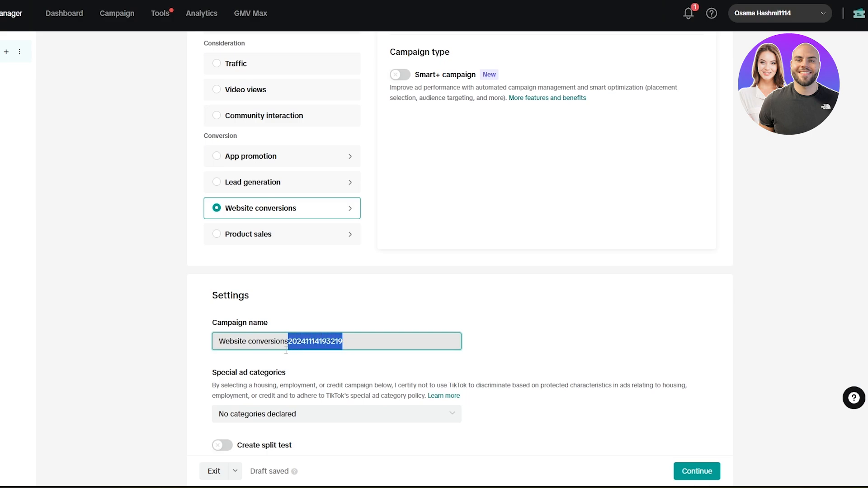
{"action": "key", "text": "BackSpace"}
Turn on campaign budget optimization and set the daily budget to 50 USD
{"action": "scroll", "coordinate": [286, 351], "scroll_direction": "down", "scroll_amount": 2}
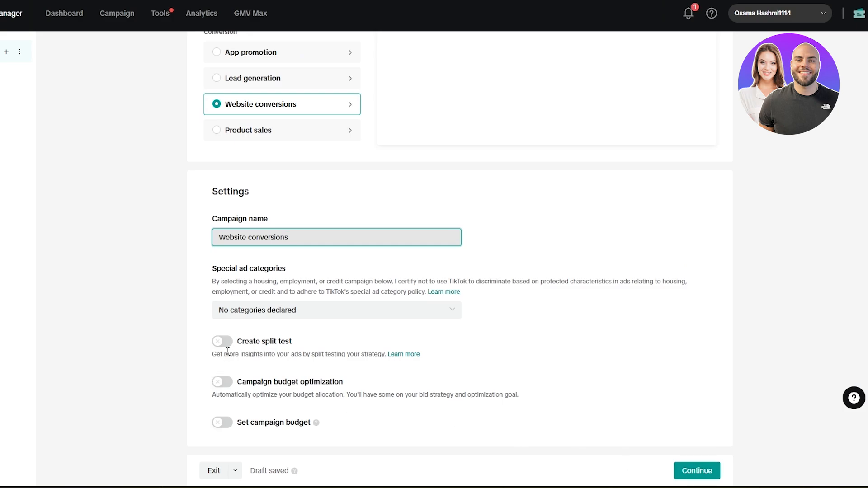
{"action": "left_click", "coordinate": [223, 382]}
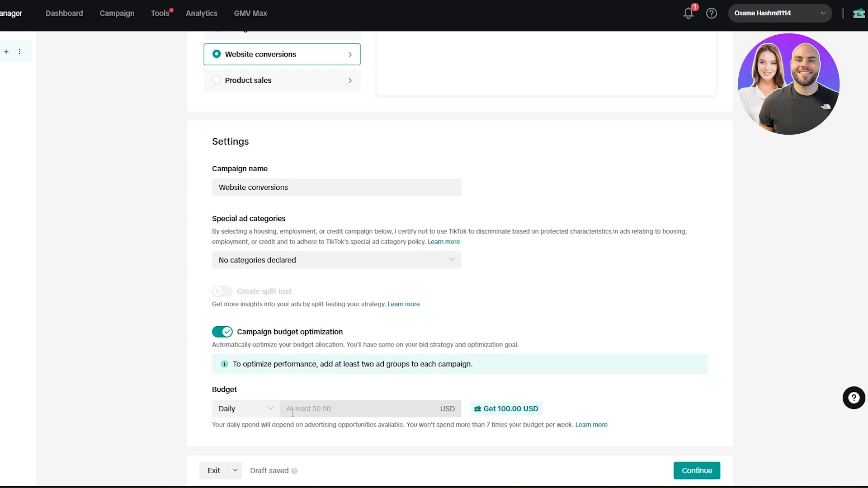
{"action": "left_click_drag", "start_coordinate": [212, 391], "coordinate": [231, 393]}
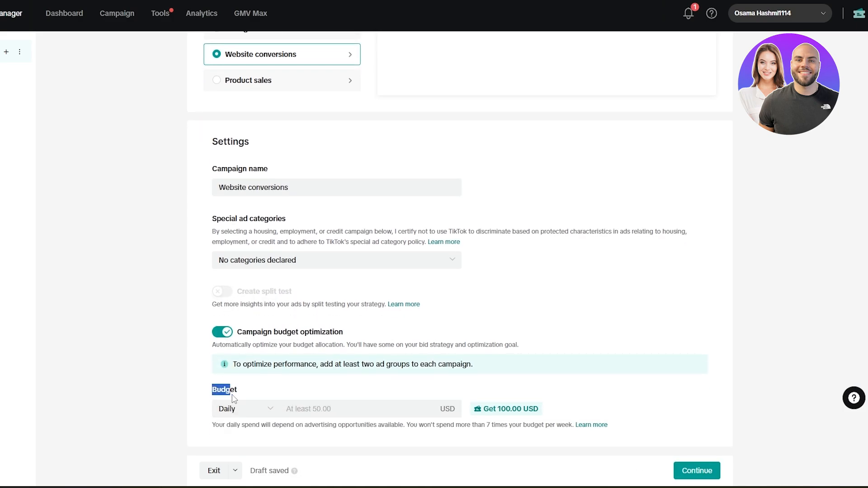
{"action": "left_click", "coordinate": [303, 411]}
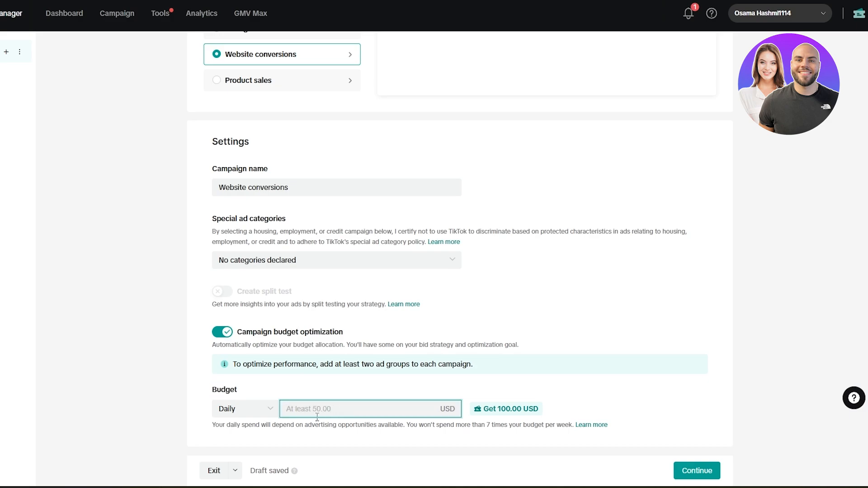
{"action": "type", "text": "50"}
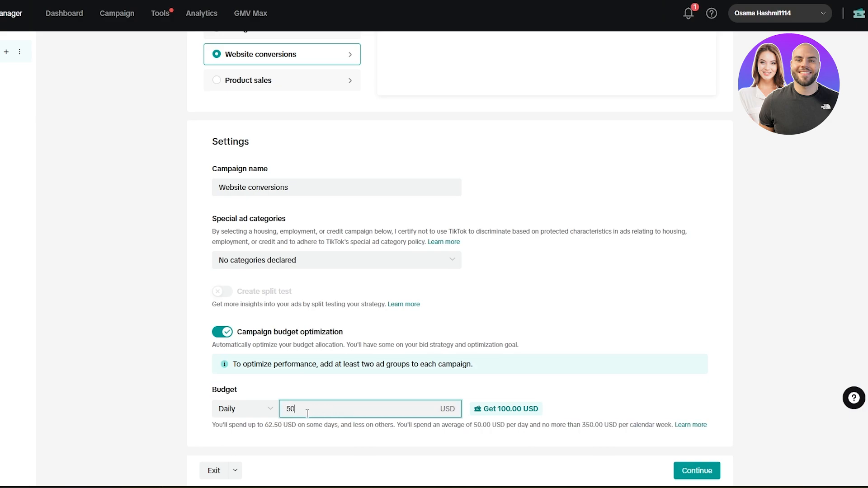
{"action": "left_click", "coordinate": [672, 395]}
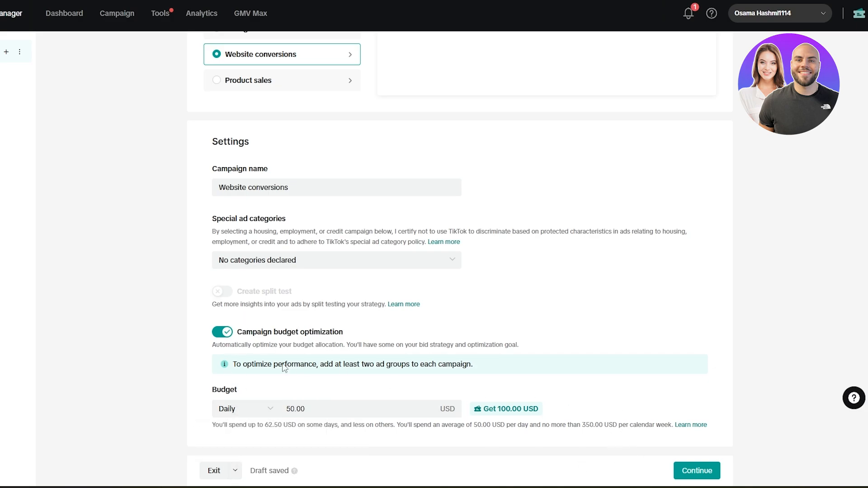
Switch off campaign budget optimization and try the separate campaign budget setting, turning it on and off again
{"action": "left_click", "coordinate": [222, 332]}
{"action": "left_click", "coordinate": [223, 421]}
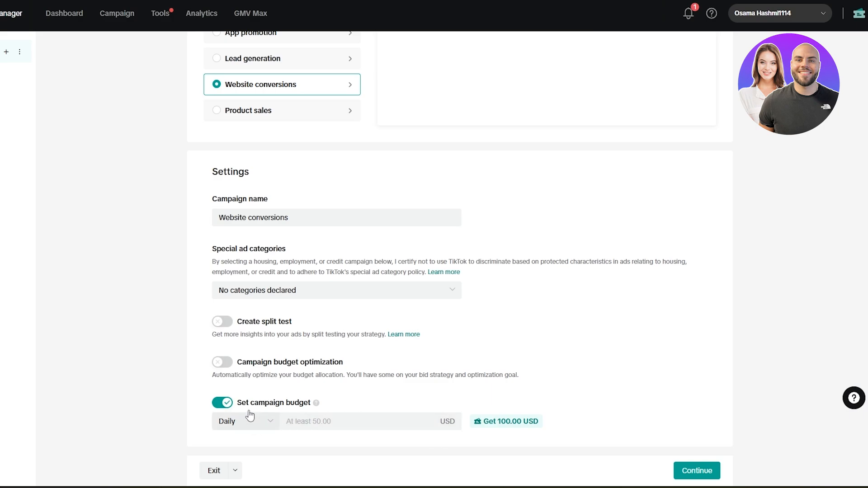
{"action": "left_click", "coordinate": [222, 402]}
Enable campaign budget optimization again and enter a daily budget of 50 USD
{"action": "left_click", "coordinate": [226, 382]}
{"action": "scroll", "coordinate": [226, 383], "scroll_direction": "down", "scroll_amount": 1}
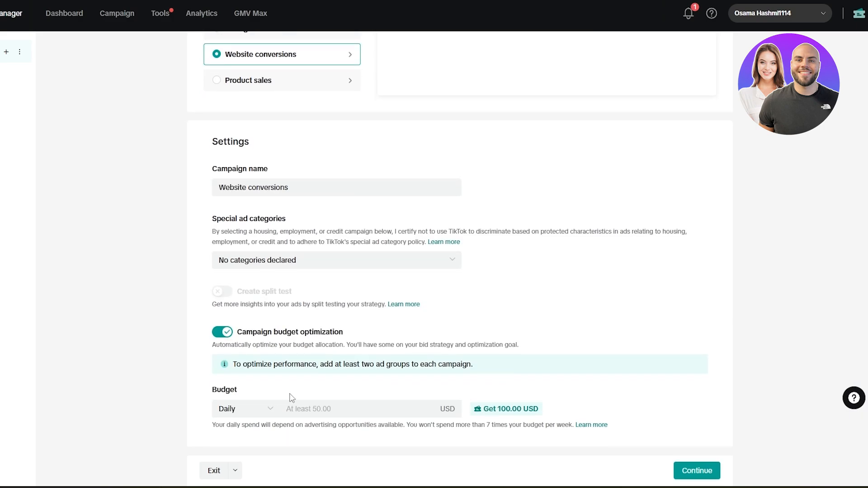
{"action": "left_click", "coordinate": [311, 408]}
{"action": "left_click", "coordinate": [248, 415]}
{"action": "left_click", "coordinate": [301, 411]}
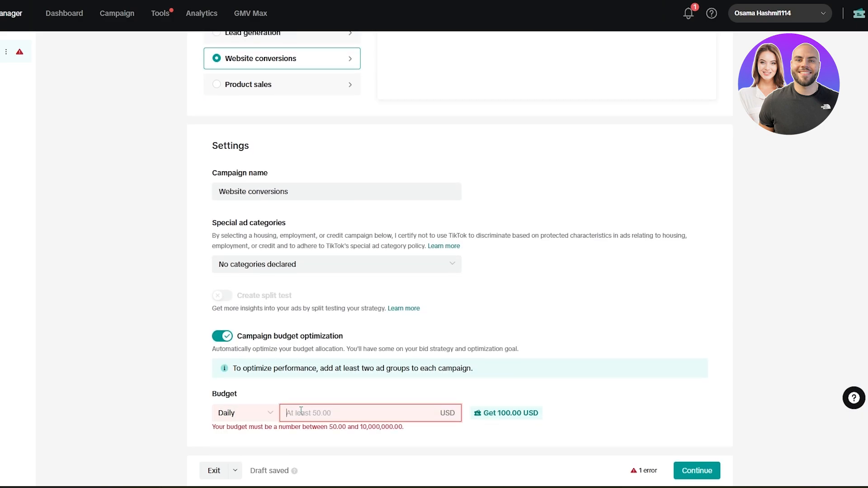
{"action": "type", "text": "50"}
{"action": "left_click", "coordinate": [533, 385]}
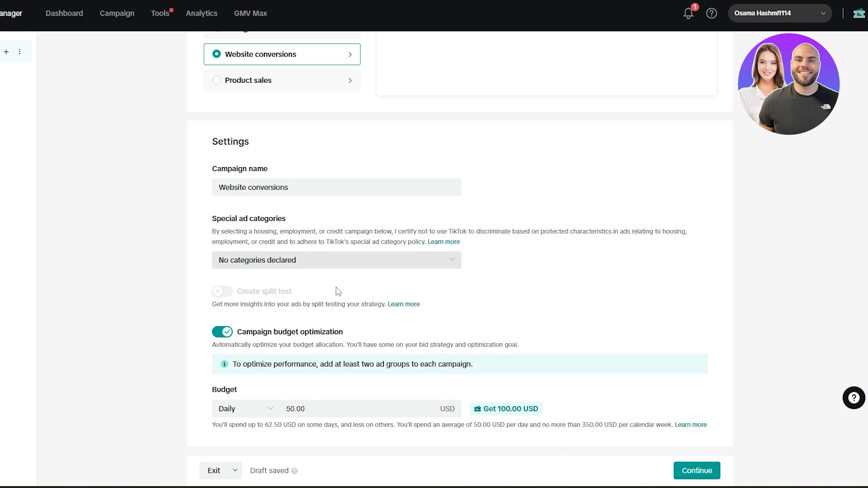
Review the campaign settings, continue to the ad group setup and dismiss the tip about multiple ad groups and ads
{"action": "scroll", "coordinate": [244, 238], "scroll_direction": "up", "scroll_amount": 3}
{"action": "scroll", "coordinate": [245, 239], "scroll_direction": "down", "scroll_amount": 3}
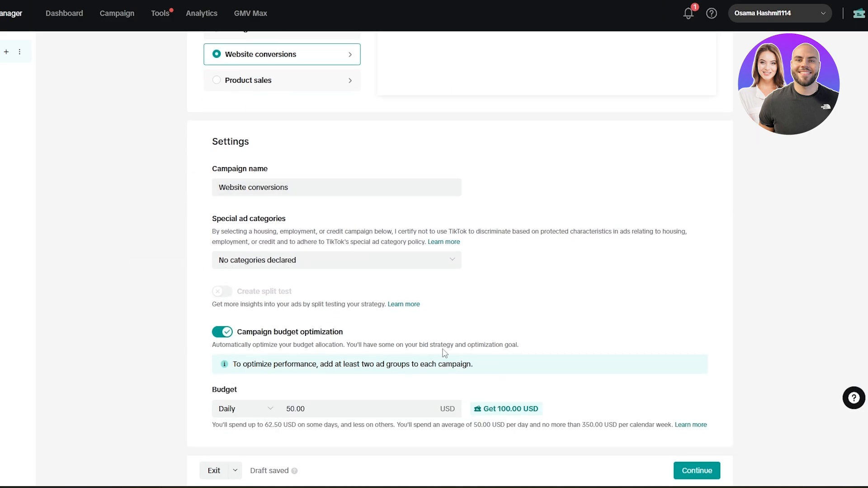
{"action": "left_click", "coordinate": [697, 474]}
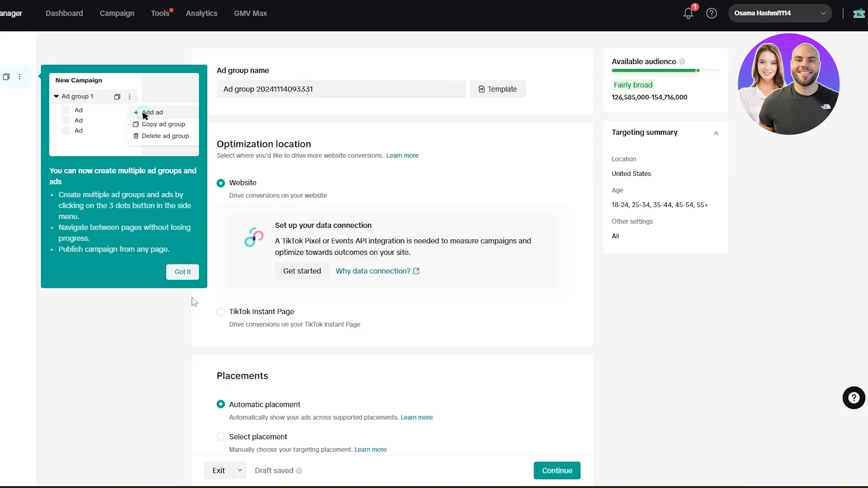
{"action": "left_click", "coordinate": [183, 272]}
Examine the ad group's optimization location, placements, available audience estimate, and the location and age in the targeting summary
{"action": "scroll", "coordinate": [180, 285], "scroll_direction": "down", "scroll_amount": 7}
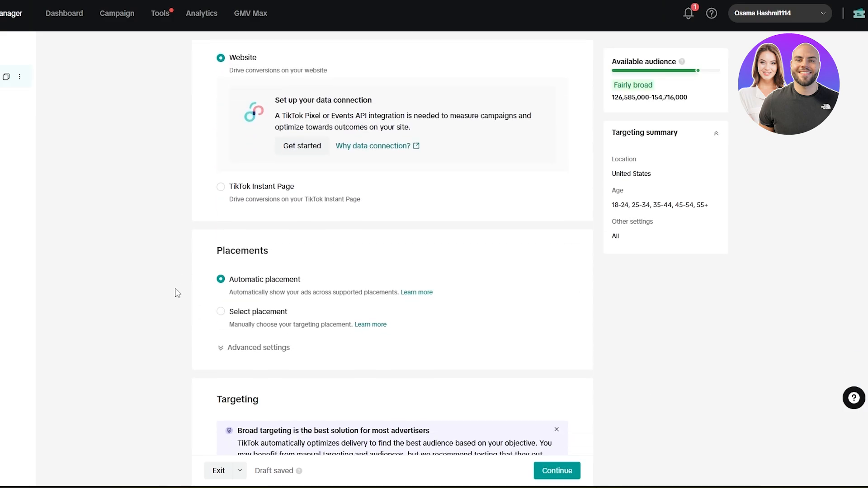
{"action": "scroll", "coordinate": [178, 293], "scroll_direction": "up", "scroll_amount": 6}
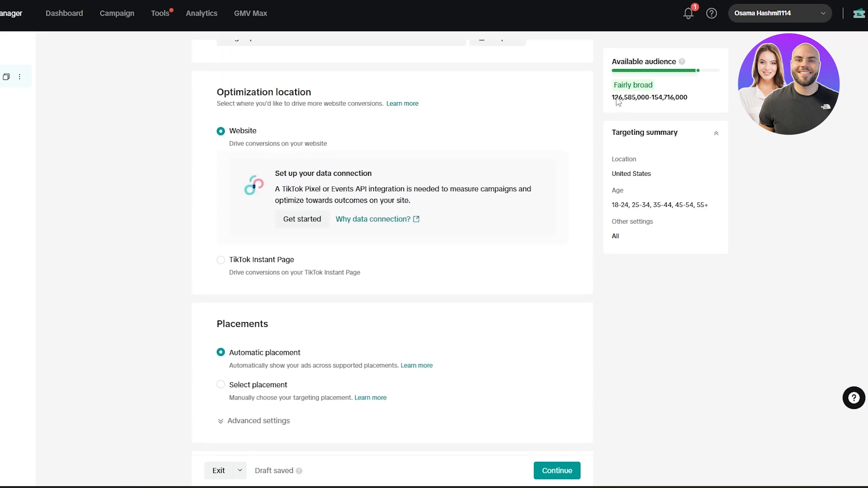
{"action": "scroll", "coordinate": [628, 77], "scroll_direction": "up", "scroll_amount": 1}
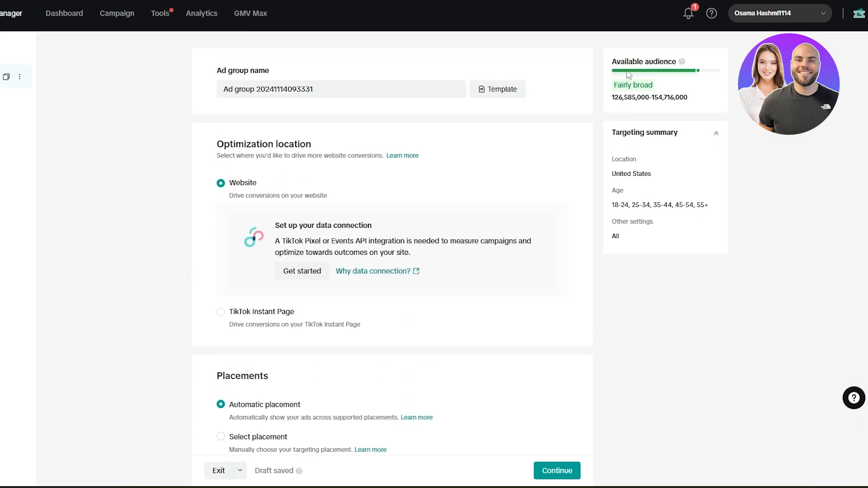
{"action": "left_click_drag", "start_coordinate": [621, 85], "coordinate": [645, 87]}
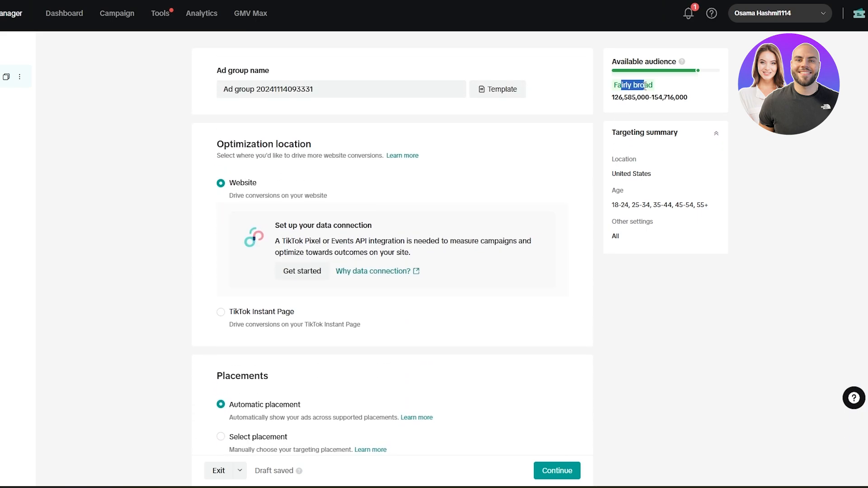
{"action": "left_click", "coordinate": [696, 71]}
{"action": "right_click", "coordinate": [664, 71]}
{"action": "left_click", "coordinate": [660, 72]}
{"action": "left_click_drag", "start_coordinate": [616, 160], "coordinate": [632, 159]}
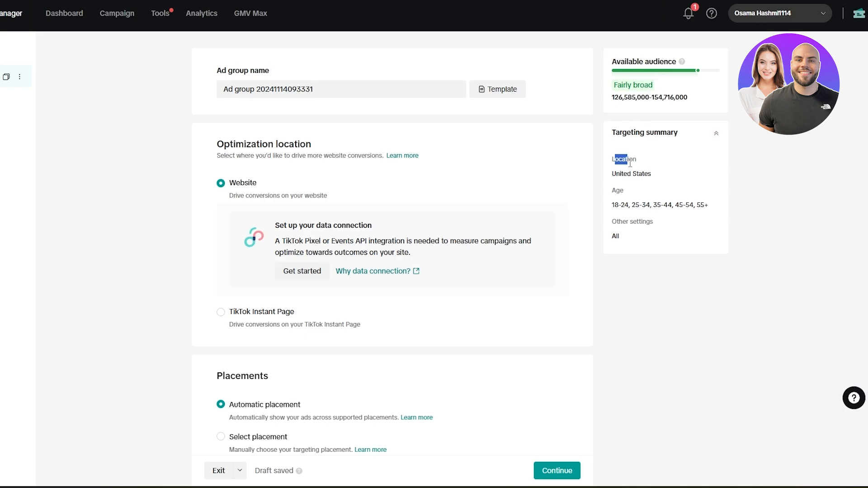
{"action": "left_click_drag", "start_coordinate": [616, 190], "coordinate": [620, 190]}
Review the ad group name and the optimization location settings
{"action": "left_click_drag", "start_coordinate": [255, 93], "coordinate": [340, 94]}
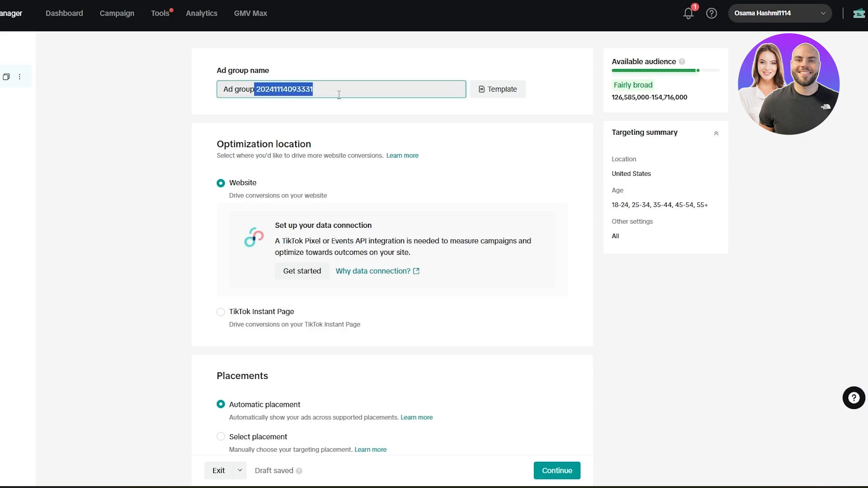
{"action": "left_click", "coordinate": [463, 109]}
{"action": "scroll", "coordinate": [231, 142], "scroll_direction": "down", "scroll_amount": 1}
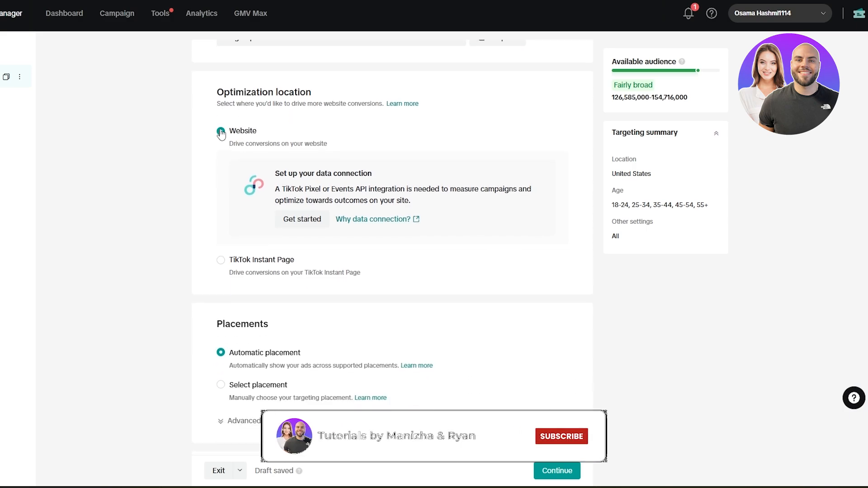
{"action": "left_click_drag", "start_coordinate": [217, 92], "coordinate": [314, 93]}
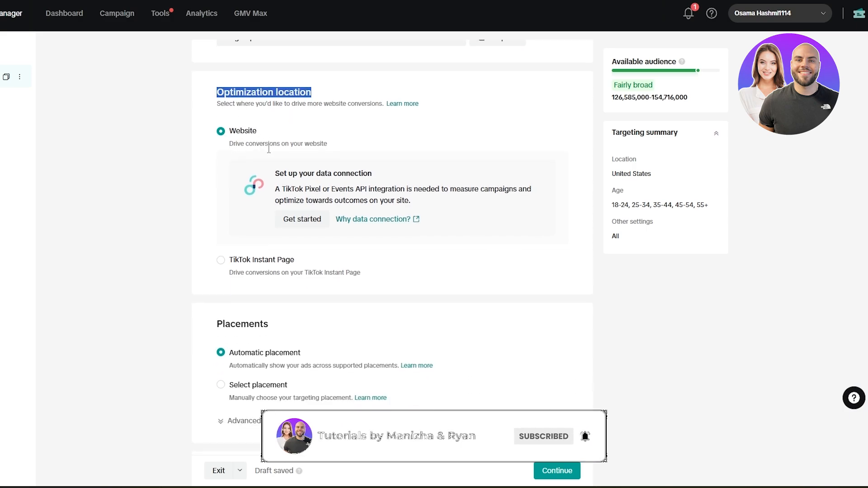
{"action": "left_click", "coordinate": [373, 232]}
{"action": "scroll", "coordinate": [299, 242], "scroll_direction": "down", "scroll_amount": 3}
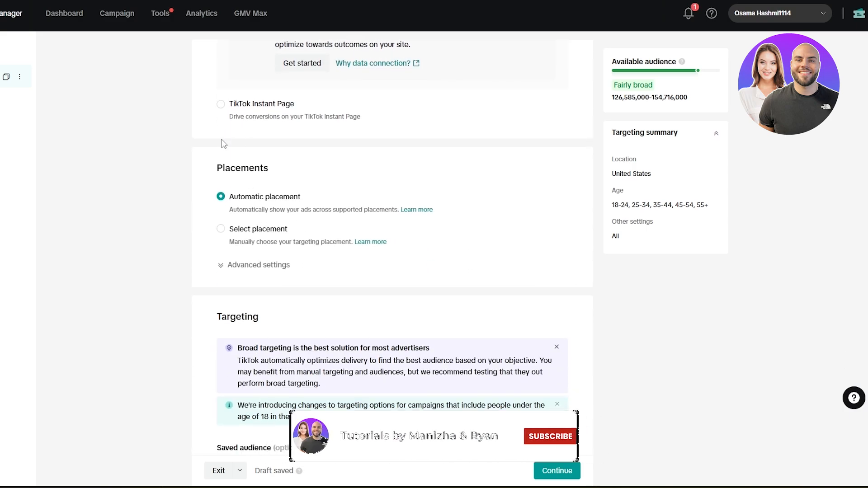
Switch the placements to manual selection to view the available apps, and return to automatic placement
{"action": "left_click_drag", "start_coordinate": [224, 167], "coordinate": [297, 173]}
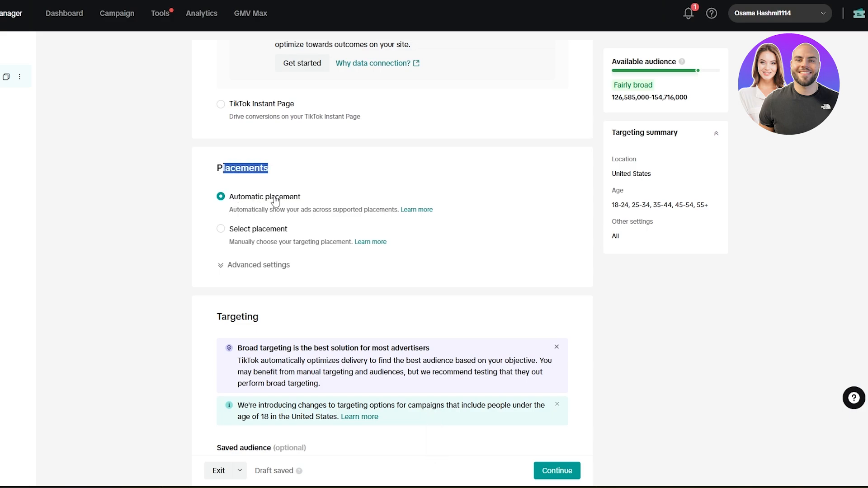
{"action": "left_click", "coordinate": [221, 229]}
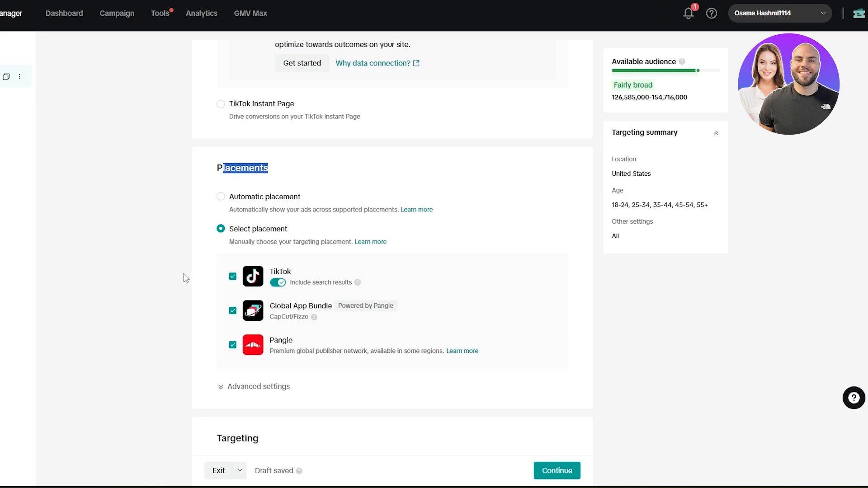
{"action": "left_click", "coordinate": [224, 199]}
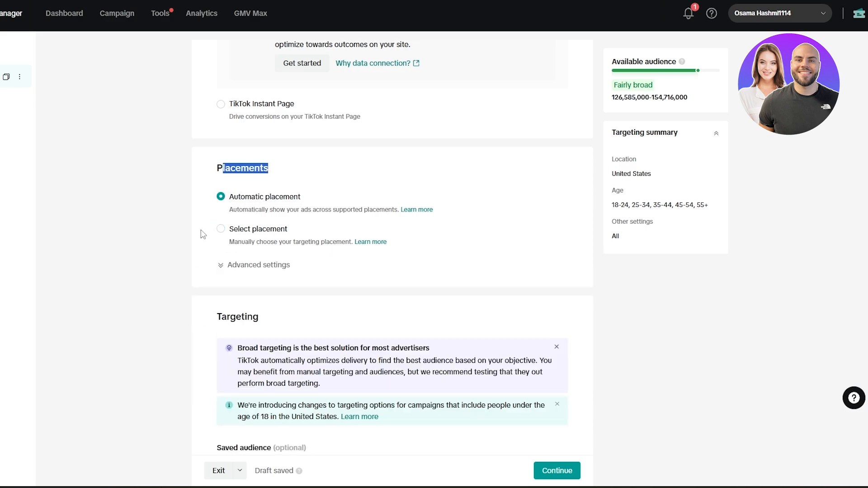
Examine the Targeting section and check the list of saved audiences without choosing one
{"action": "scroll", "coordinate": [199, 233], "scroll_direction": "down", "scroll_amount": 5}
{"action": "left_click_drag", "start_coordinate": [221, 121], "coordinate": [254, 121]}
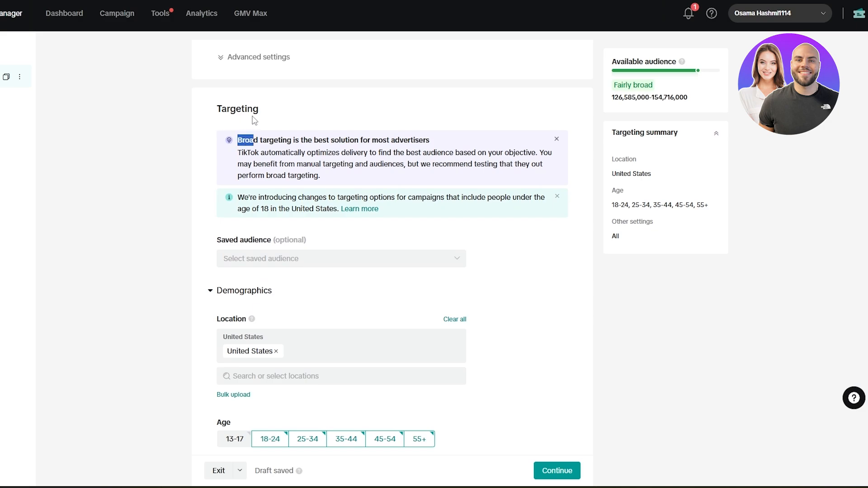
{"action": "left_click", "coordinate": [249, 121]}
{"action": "left_click", "coordinate": [248, 266]}
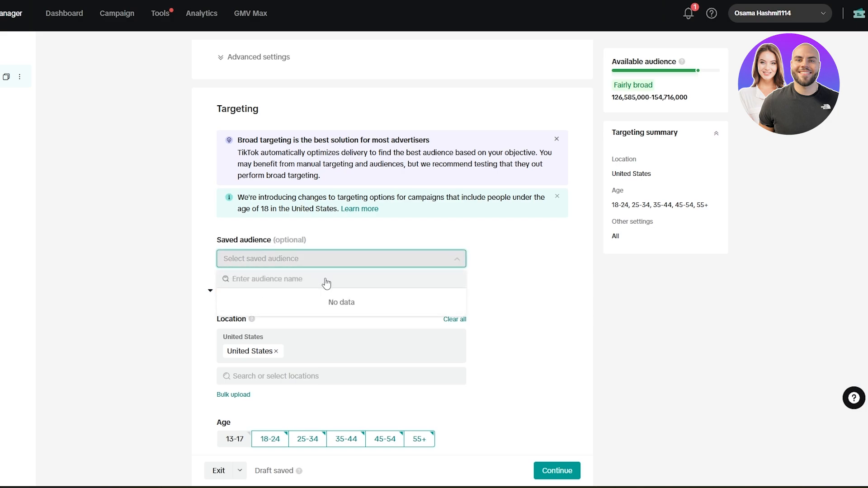
{"action": "left_click", "coordinate": [197, 252]}
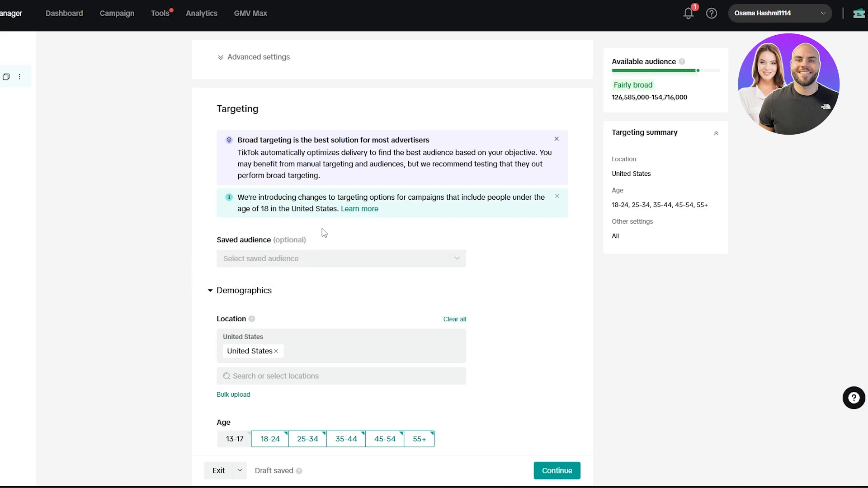
Expand the United States in the demographic location list to show its individual states
{"action": "scroll", "coordinate": [324, 232], "scroll_direction": "down", "scroll_amount": 2}
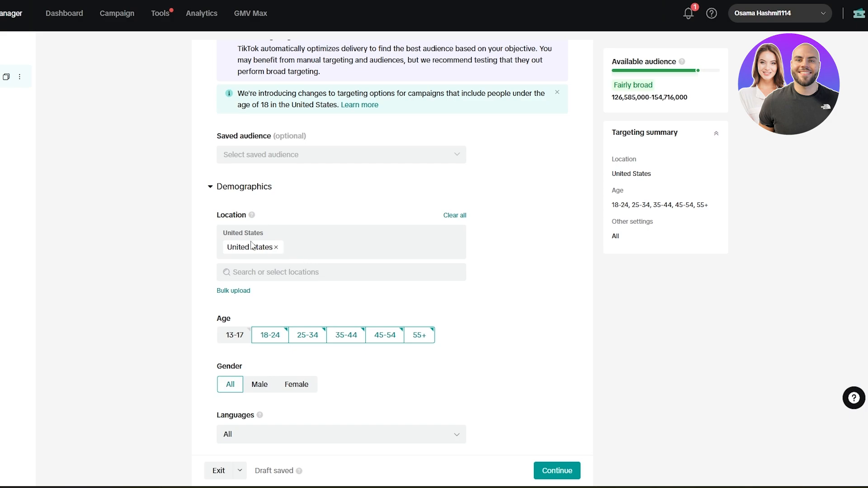
{"action": "left_click", "coordinate": [270, 272]}
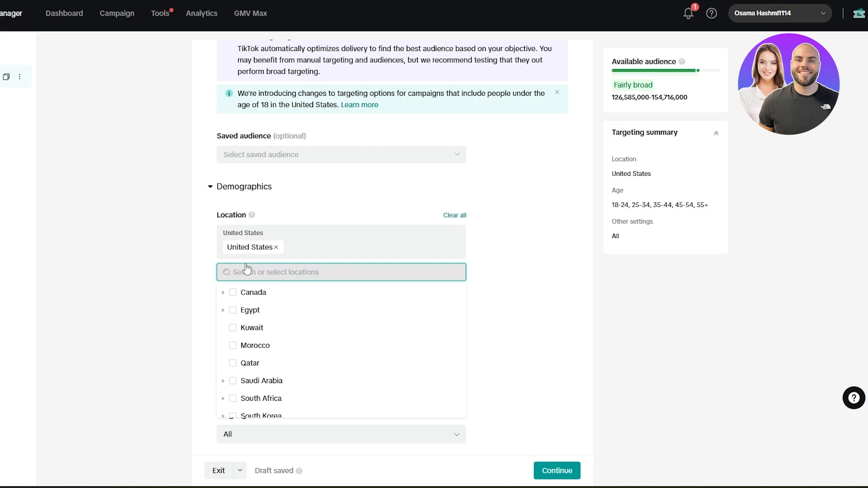
{"action": "scroll", "coordinate": [261, 295], "scroll_direction": "down", "scroll_amount": 1}
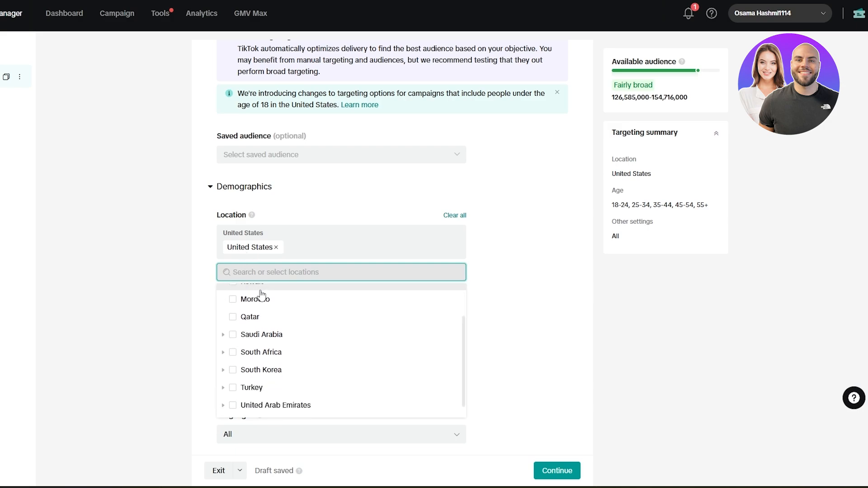
{"action": "scroll", "coordinate": [261, 295], "scroll_direction": "down", "scroll_amount": 1}
{"action": "left_click", "coordinate": [223, 410]}
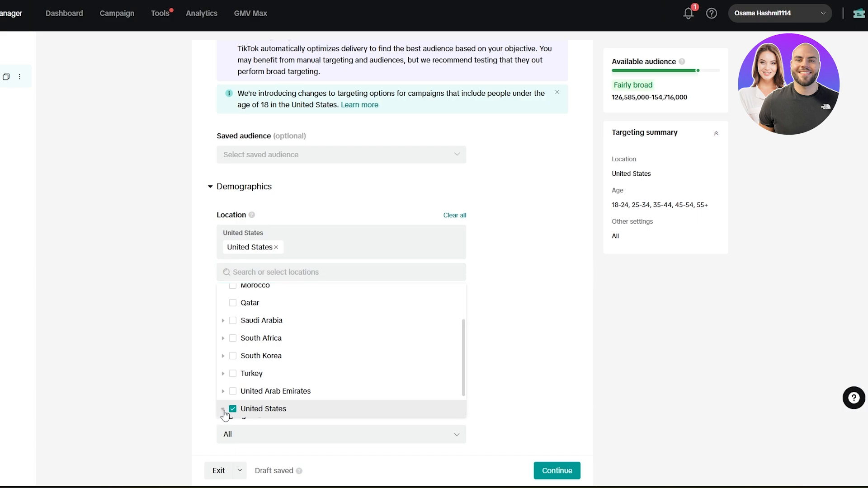
{"action": "scroll", "coordinate": [225, 415], "scroll_direction": "down", "scroll_amount": 4}
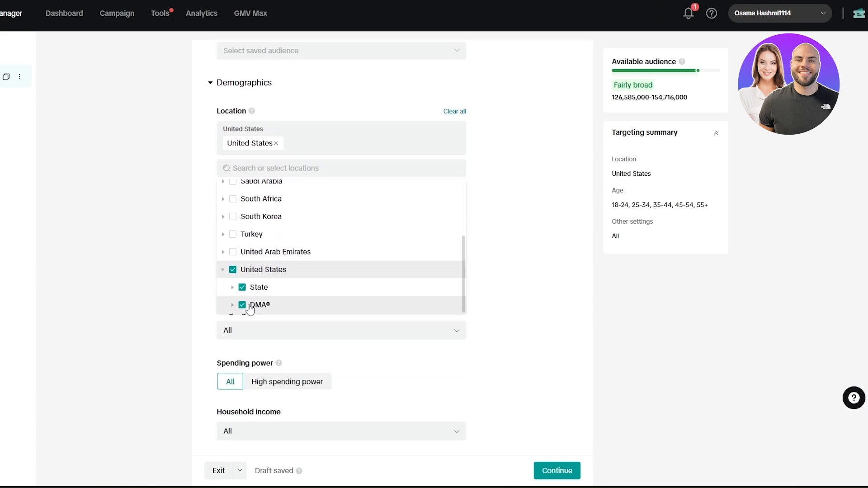
{"action": "left_click", "coordinate": [232, 287]}
{"action": "scroll", "coordinate": [240, 271], "scroll_direction": "down", "scroll_amount": 3}
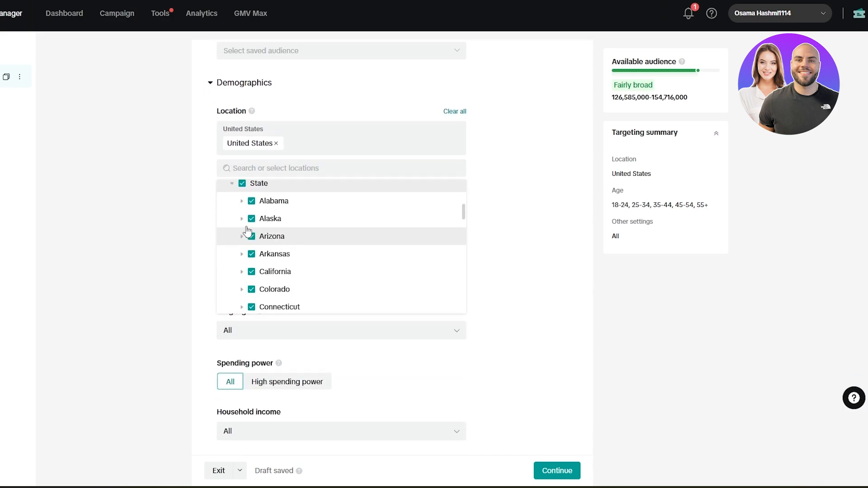
Exclude Alabama, Alaska, Arizona, Arkansas and California from the targeted locations and collapse California's county list
{"action": "left_click", "coordinate": [252, 201]}
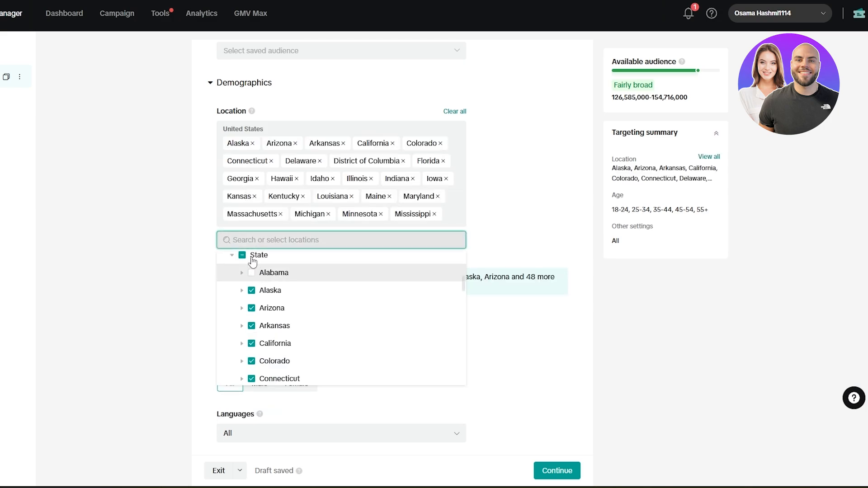
{"action": "left_click", "coordinate": [252, 291]}
{"action": "scroll", "coordinate": [290, 314], "scroll_direction": "down", "scroll_amount": 4}
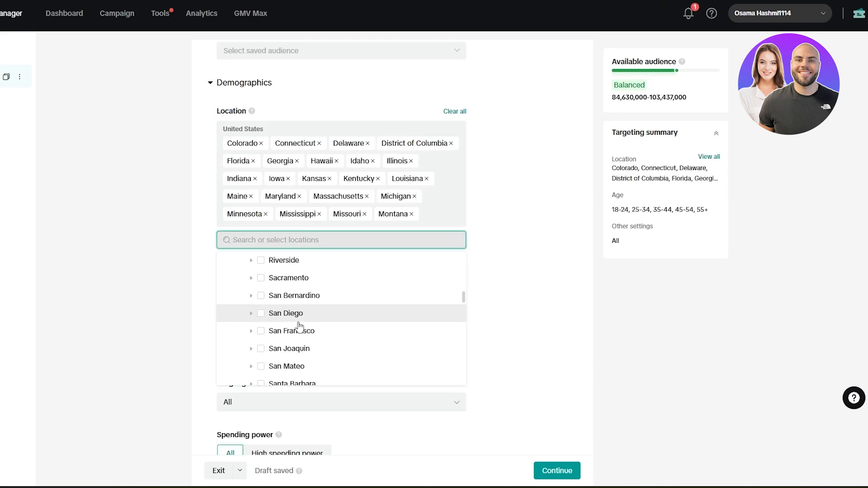
{"action": "scroll", "coordinate": [300, 326], "scroll_direction": "down", "scroll_amount": 8}
{"action": "scroll", "coordinate": [300, 326], "scroll_direction": "up", "scroll_amount": 2}
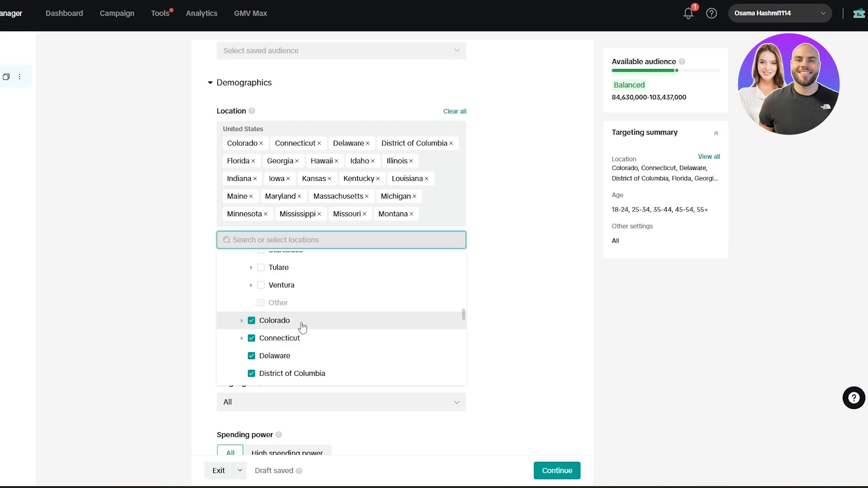
{"action": "scroll", "coordinate": [299, 327], "scroll_direction": "up", "scroll_amount": 20}
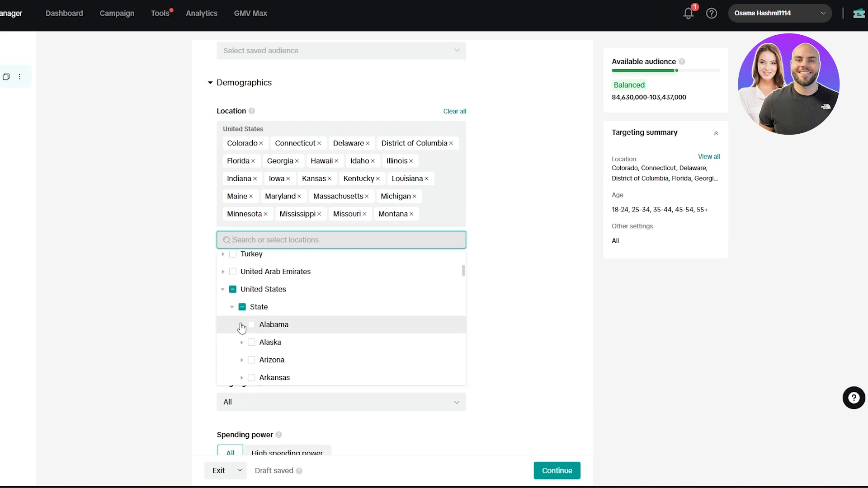
{"action": "scroll", "coordinate": [242, 327], "scroll_direction": "down", "scroll_amount": 3}
{"action": "scroll", "coordinate": [246, 327], "scroll_direction": "up", "scroll_amount": 2}
{"action": "left_click", "coordinate": [243, 345]}
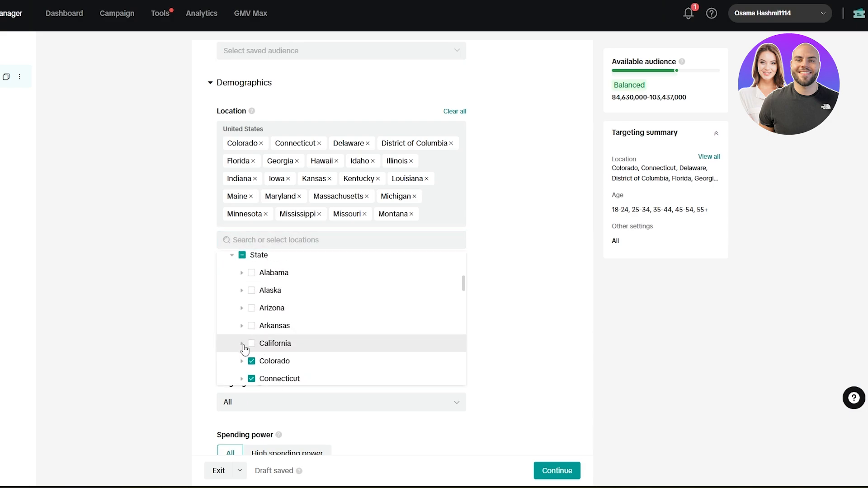
{"action": "scroll", "coordinate": [248, 333], "scroll_direction": "down", "scroll_amount": 1}
Exclude Ohio, North Dakota, North Carolina, New Mexico, New Hampshire, Nevada and Nebraska from the targeted locations
{"action": "scroll", "coordinate": [252, 316], "scroll_direction": "down", "scroll_amount": 7}
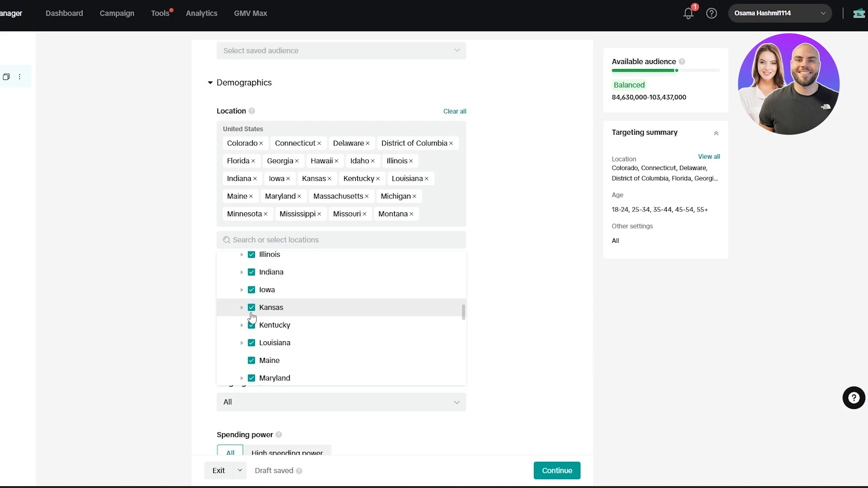
{"action": "scroll", "coordinate": [253, 319], "scroll_direction": "down", "scroll_amount": 5}
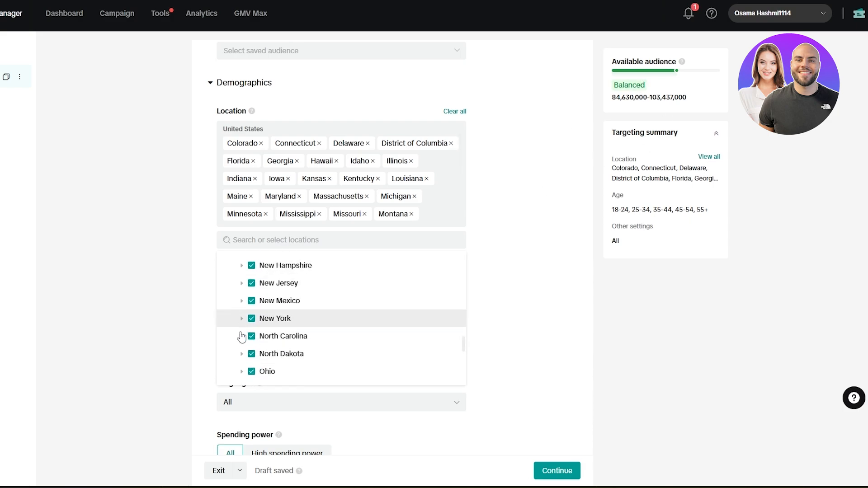
{"action": "left_click", "coordinate": [252, 371]}
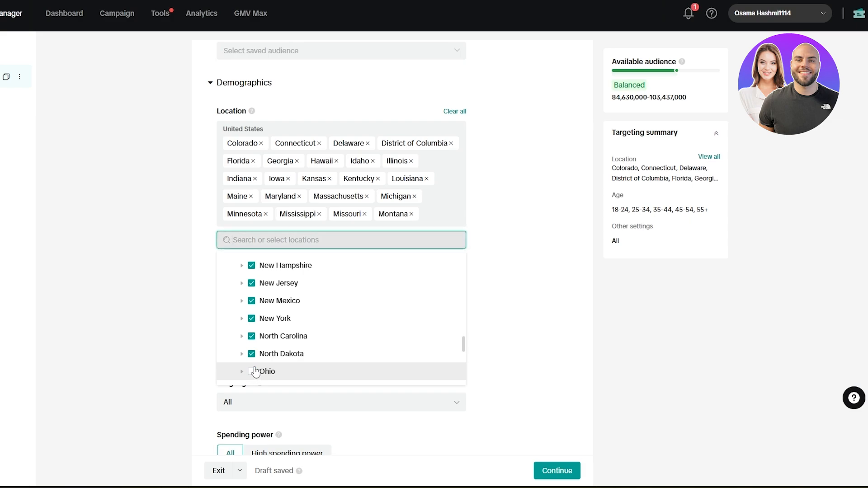
{"action": "left_click", "coordinate": [252, 354]}
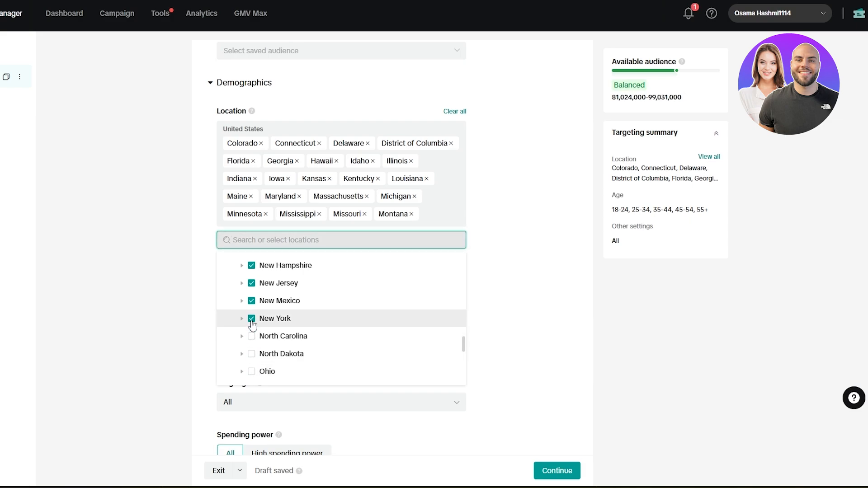
{"action": "scroll", "coordinate": [253, 326], "scroll_direction": "up", "scroll_amount": 1}
{"action": "left_click", "coordinate": [251, 353]}
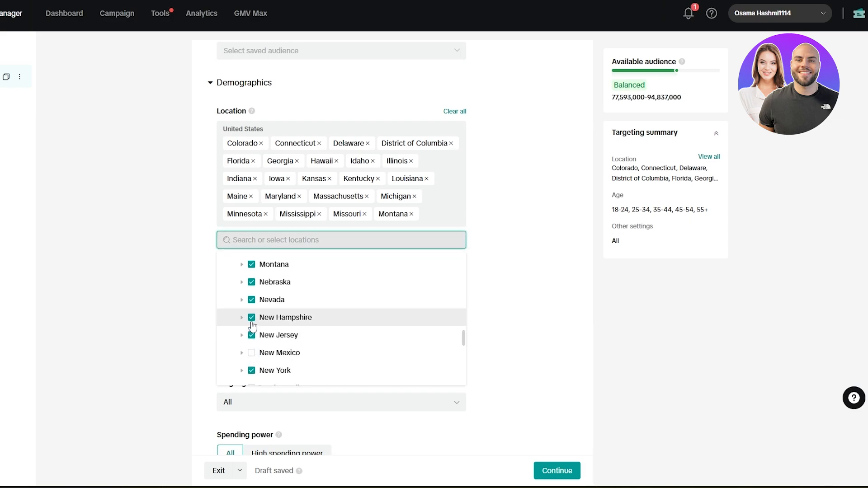
{"action": "left_click", "coordinate": [252, 319]}
{"action": "scroll", "coordinate": [253, 290], "scroll_direction": "up", "scroll_amount": 1}
{"action": "left_click", "coordinate": [252, 334]}
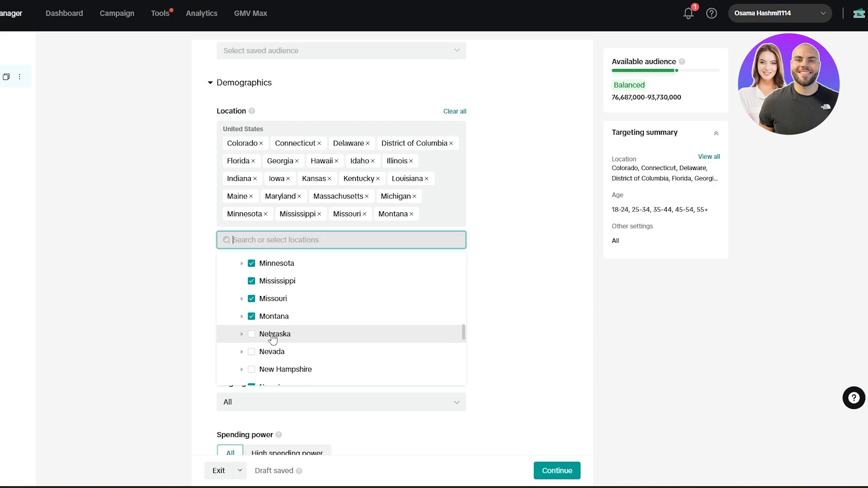
Exclude Montana, Missouri, Mississippi, Minnesota and Michigan from the targeted locations
{"action": "left_click", "coordinate": [252, 316]}
{"action": "left_click", "coordinate": [251, 299]}
{"action": "left_click", "coordinate": [252, 283]}
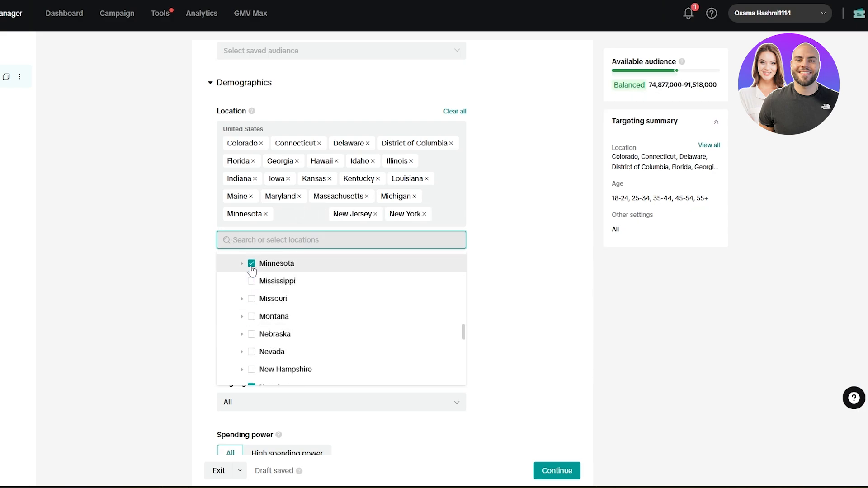
{"action": "left_click", "coordinate": [251, 264]}
{"action": "scroll", "coordinate": [252, 314], "scroll_direction": "up", "scroll_amount": 2}
{"action": "left_click", "coordinate": [251, 349]}
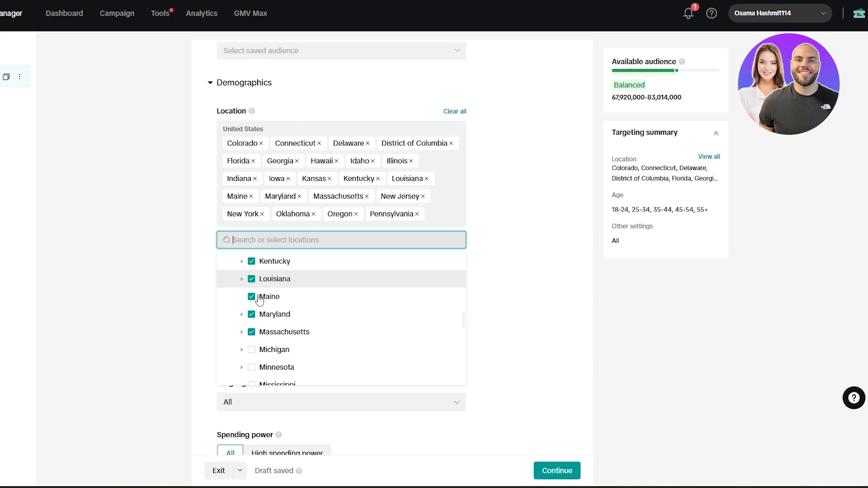
Exclude Massachusetts, Maryland, Maine, Louisiana and Kentucky from the targeted locations
{"action": "left_click", "coordinate": [251, 332]}
{"action": "left_click", "coordinate": [252, 314]}
{"action": "left_click", "coordinate": [252, 296]}
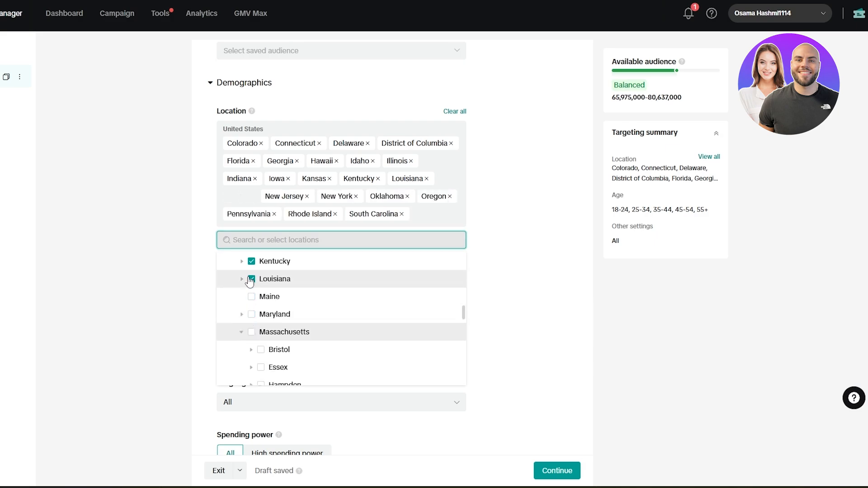
{"action": "left_click", "coordinate": [251, 279]}
{"action": "left_click", "coordinate": [251, 261]}
Exclude Kansas, Iowa, Indiana, Illinois, Idaho, Hawaii, Georgia and the District of Columbia from the targeted locations, keeping Florida selected
{"action": "scroll", "coordinate": [255, 312], "scroll_direction": "up", "scroll_amount": 2}
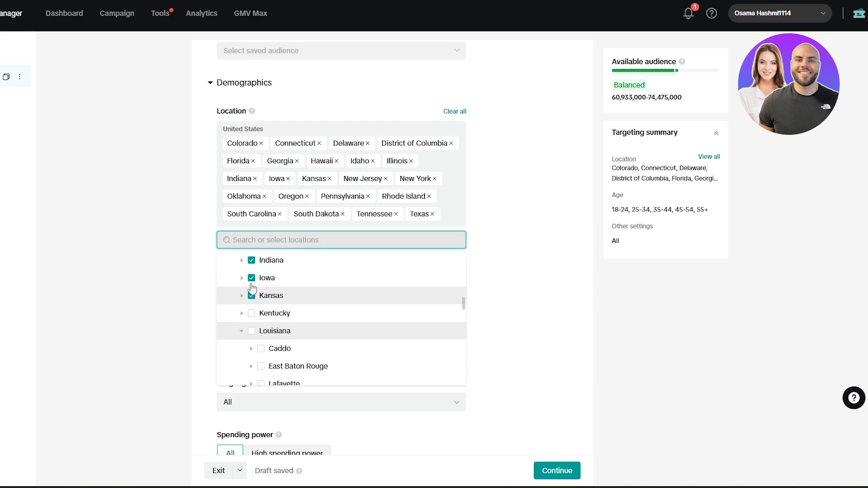
{"action": "left_click", "coordinate": [251, 296]}
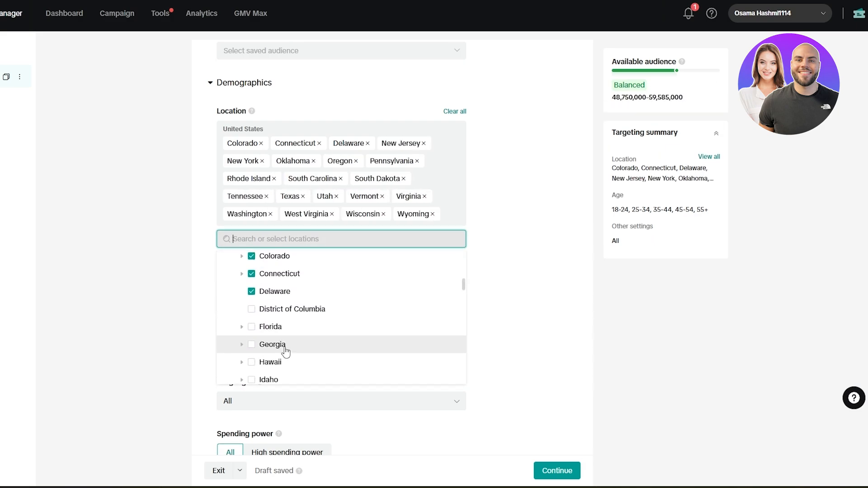
{"action": "scroll", "coordinate": [287, 351], "scroll_direction": "up", "scroll_amount": 1}
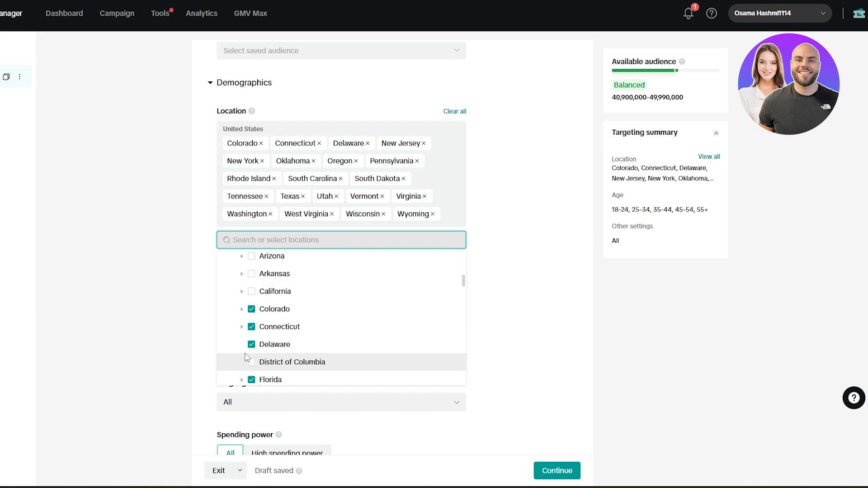
Exclude Delaware, Connecticut and Colorado from the targeted locations and collapse the list of states
{"action": "left_click", "coordinate": [291, 344]}
{"action": "left_click", "coordinate": [289, 326]}
{"action": "left_click", "coordinate": [289, 309]}
{"action": "scroll", "coordinate": [306, 344], "scroll_direction": "up", "scroll_amount": 1}
{"action": "scroll", "coordinate": [236, 360], "scroll_direction": "up", "scroll_amount": 3}
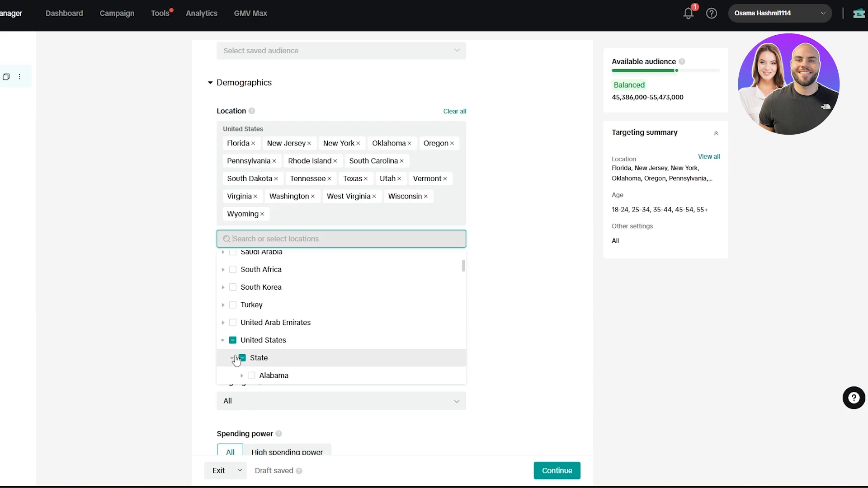
{"action": "left_click", "coordinate": [232, 358]}
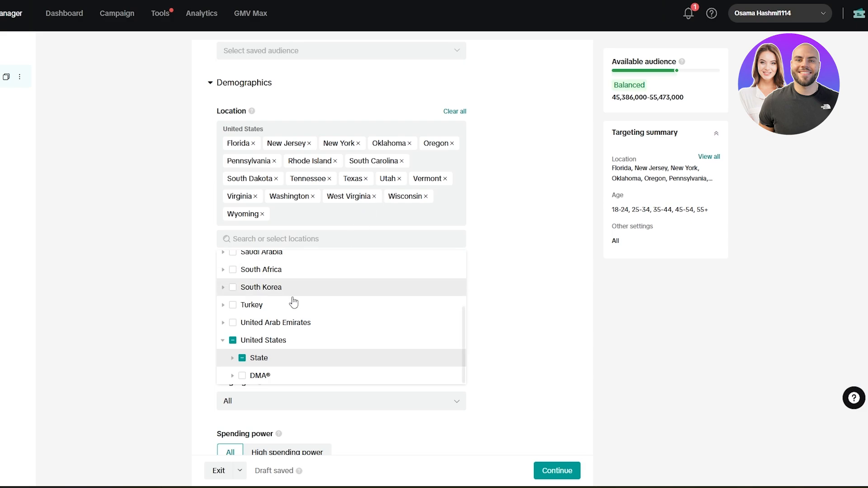
Exclude Wyoming, Wisconsin, West Virginia, Washington and Virginia from the targeted locations
{"action": "scroll", "coordinate": [295, 300], "scroll_direction": "down", "scroll_amount": 2}
{"action": "left_click", "coordinate": [232, 254]}
{"action": "scroll", "coordinate": [292, 254], "scroll_direction": "down", "scroll_amount": 5}
{"action": "scroll", "coordinate": [290, 246], "scroll_direction": "down", "scroll_amount": 20}
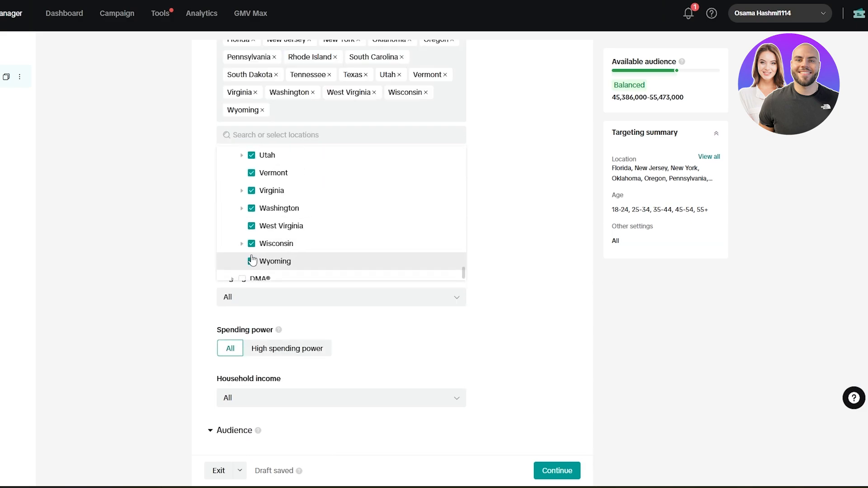
{"action": "left_click", "coordinate": [251, 261]}
{"action": "left_click", "coordinate": [251, 244]}
{"action": "left_click", "coordinate": [251, 261]}
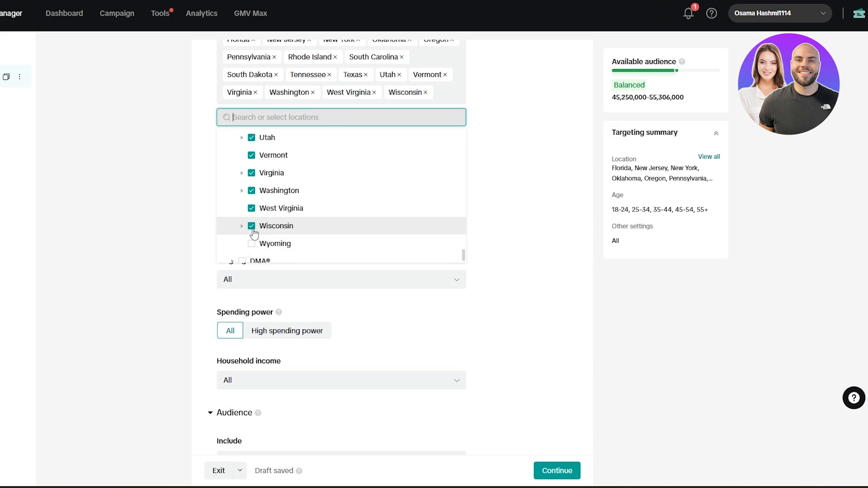
{"action": "left_click", "coordinate": [252, 225]}
{"action": "left_click", "coordinate": [251, 208]}
{"action": "left_click", "coordinate": [251, 190]}
{"action": "scroll", "coordinate": [252, 217], "scroll_direction": "up", "scroll_amount": 1}
{"action": "left_click", "coordinate": [252, 225]}
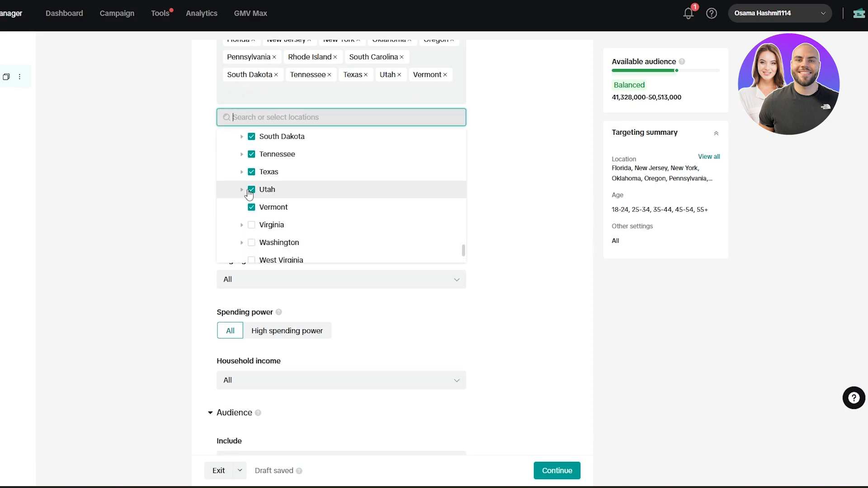
Exclude Vermont, Utah, Tennessee, South Dakota, South Carolina, Rhode Island, Pennsylvania, Oregon and Oklahoma from the targeted locations, keeping Texas selected
{"action": "left_click", "coordinate": [250, 190]}
{"action": "left_click", "coordinate": [252, 190]}
{"action": "scroll", "coordinate": [267, 204], "scroll_direction": "up", "scroll_amount": 2}
{"action": "left_click", "coordinate": [251, 189]}
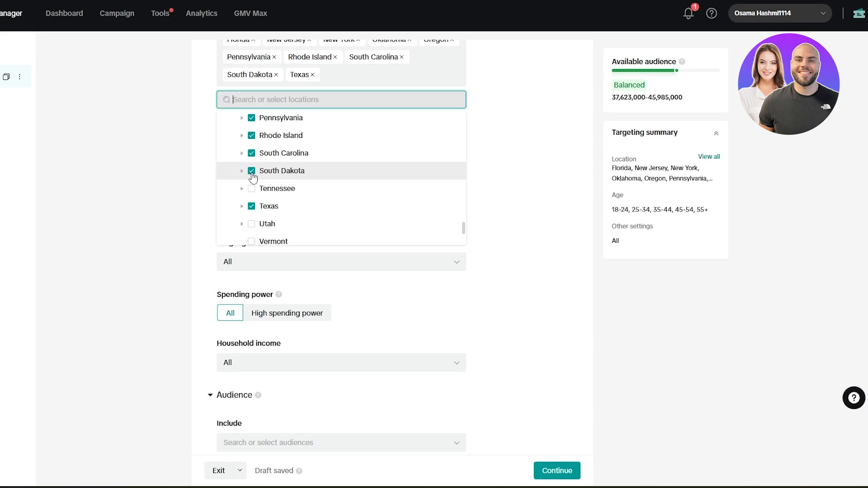
{"action": "left_click", "coordinate": [251, 170]}
{"action": "left_click", "coordinate": [251, 153]}
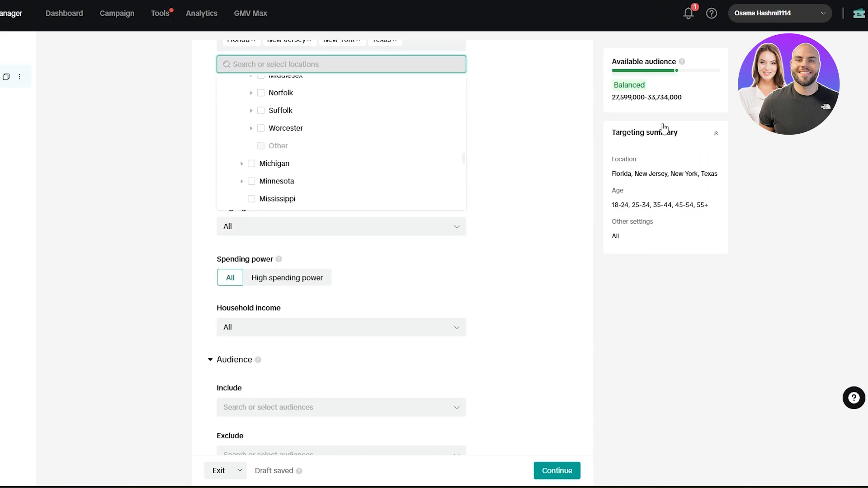
Collapse the United States states and close the location list, keeping Florida, New Jersey, New York and Texas
{"action": "scroll", "coordinate": [676, 76], "scroll_direction": "up", "scroll_amount": 2}
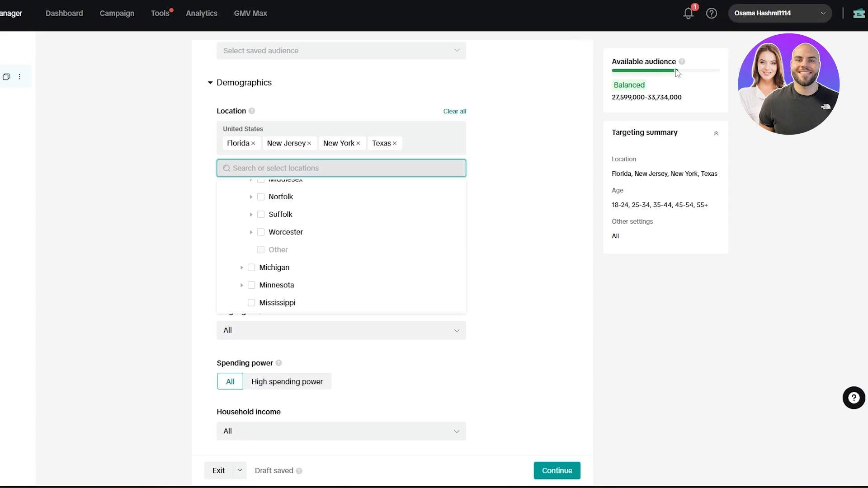
{"action": "scroll", "coordinate": [364, 162], "scroll_direction": "up", "scroll_amount": 2}
{"action": "scroll", "coordinate": [330, 226], "scroll_direction": "down", "scroll_amount": 3}
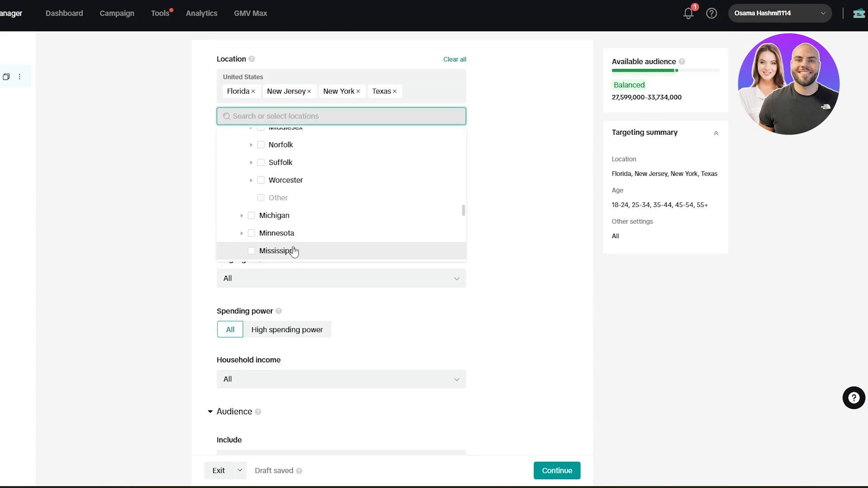
{"action": "scroll", "coordinate": [271, 217], "scroll_direction": "up", "scroll_amount": 3}
{"action": "scroll", "coordinate": [292, 348], "scroll_direction": "up", "scroll_amount": 5}
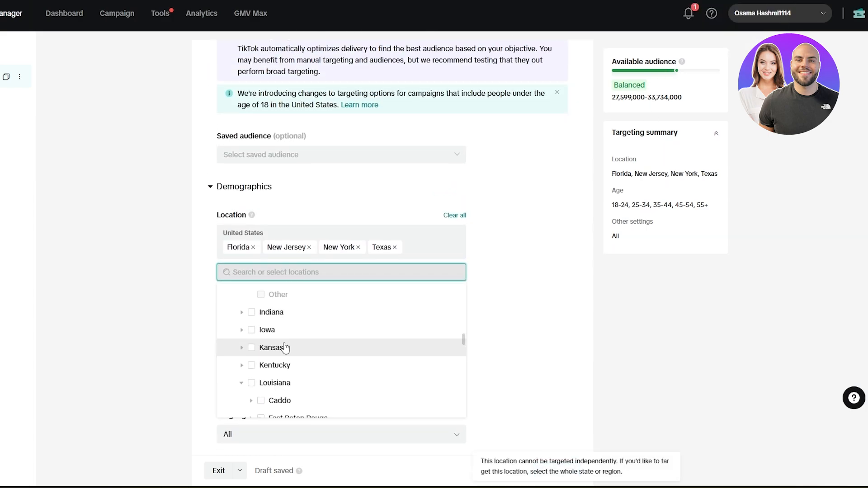
{"action": "scroll", "coordinate": [301, 372], "scroll_direction": "up", "scroll_amount": 5}
{"action": "left_click", "coordinate": [242, 360]}
{"action": "scroll", "coordinate": [242, 366], "scroll_direction": "up", "scroll_amount": 4}
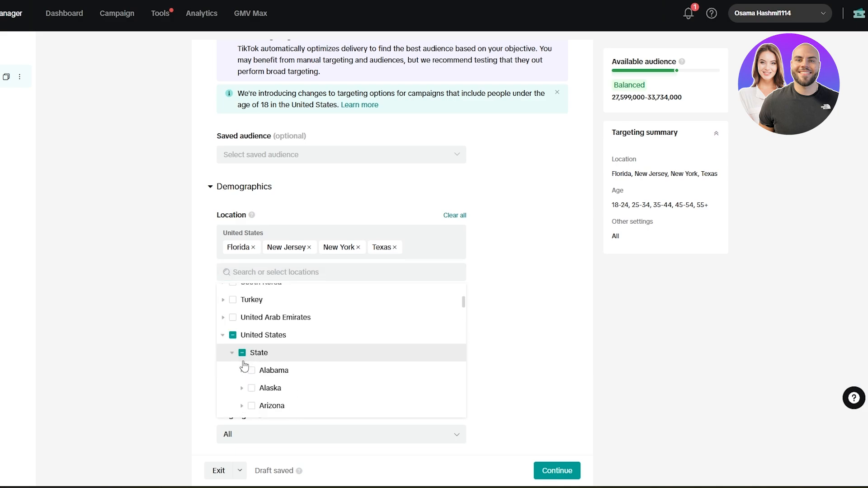
{"action": "left_click", "coordinate": [223, 321]}
{"action": "left_click", "coordinate": [270, 250]}
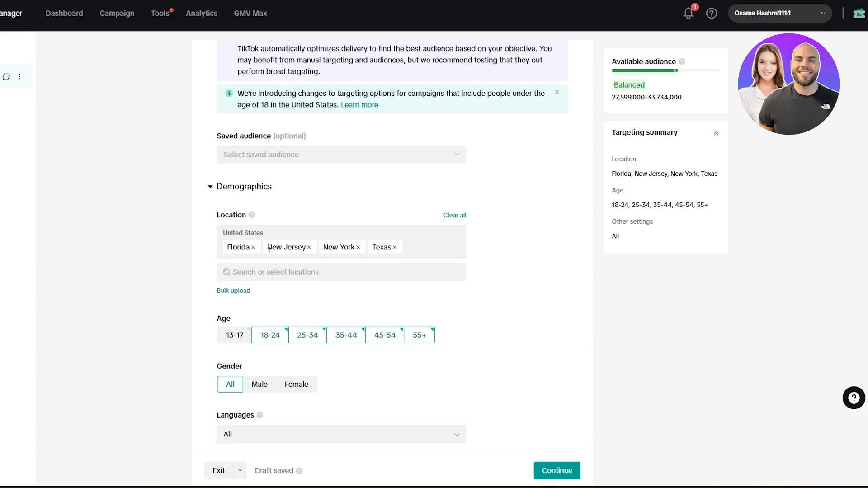
Limit the targeted ages to the 18-24, 25-34 and 35-44 groups
{"action": "scroll", "coordinate": [194, 262], "scroll_direction": "down", "scroll_amount": 2}
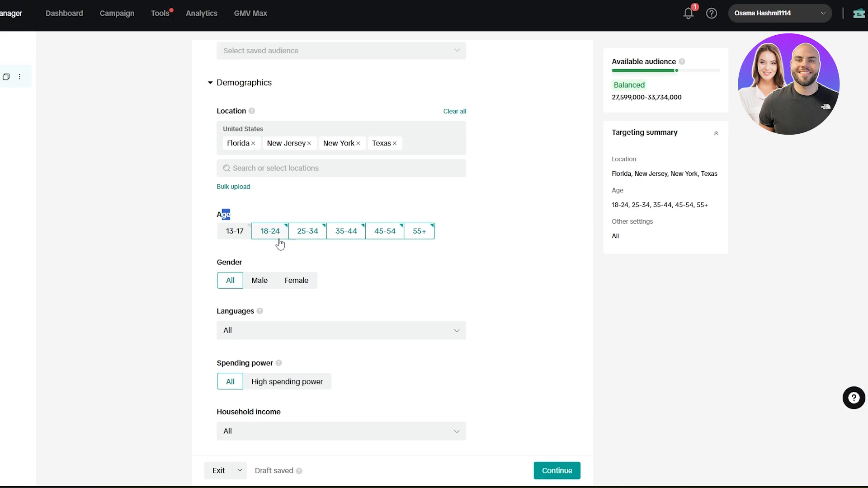
{"action": "left_click", "coordinate": [417, 232]}
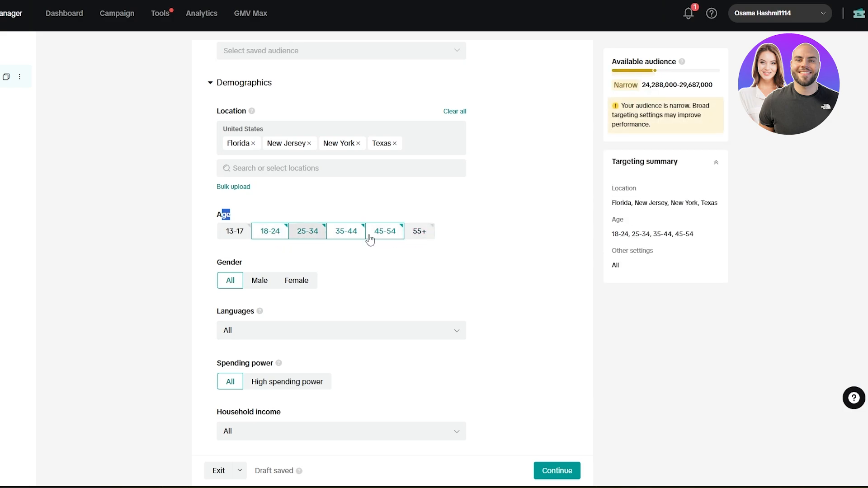
{"action": "left_click", "coordinate": [369, 237]}
{"action": "left_click", "coordinate": [342, 236]}
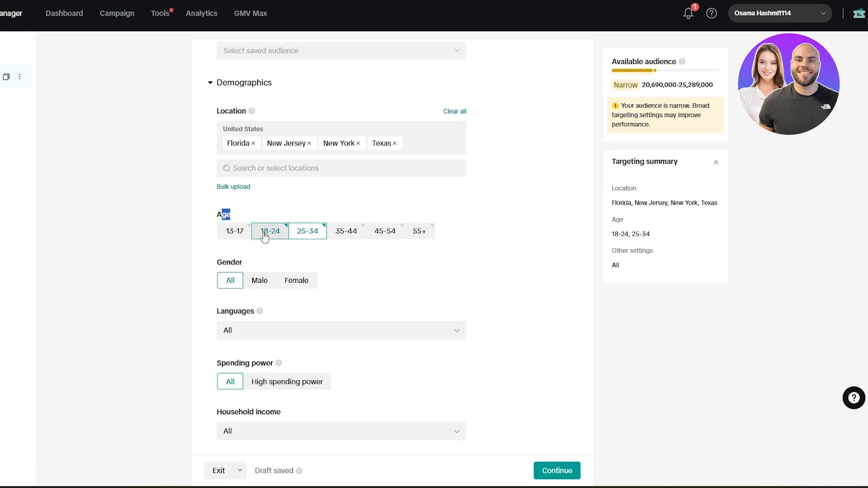
{"action": "left_click", "coordinate": [346, 237]}
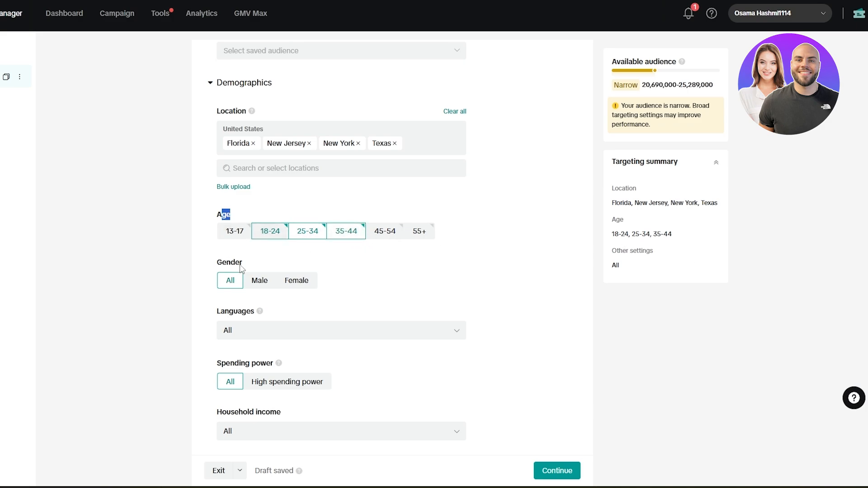
Add the 45-54 group to the targeted ages, leaving 55+ excluded
{"action": "left_click", "coordinate": [384, 233]}
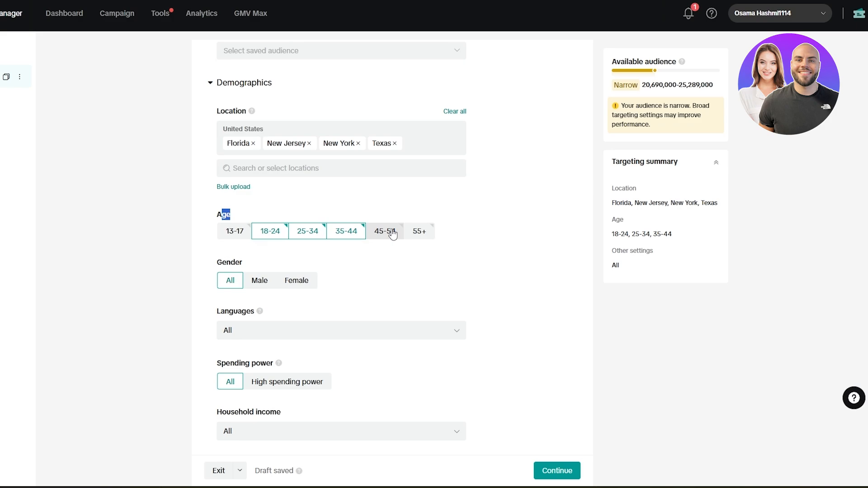
{"action": "left_click", "coordinate": [423, 235]}
{"action": "left_click", "coordinate": [421, 235]}
{"action": "left_click", "coordinate": [393, 235]}
{"action": "left_click", "coordinate": [391, 236]}
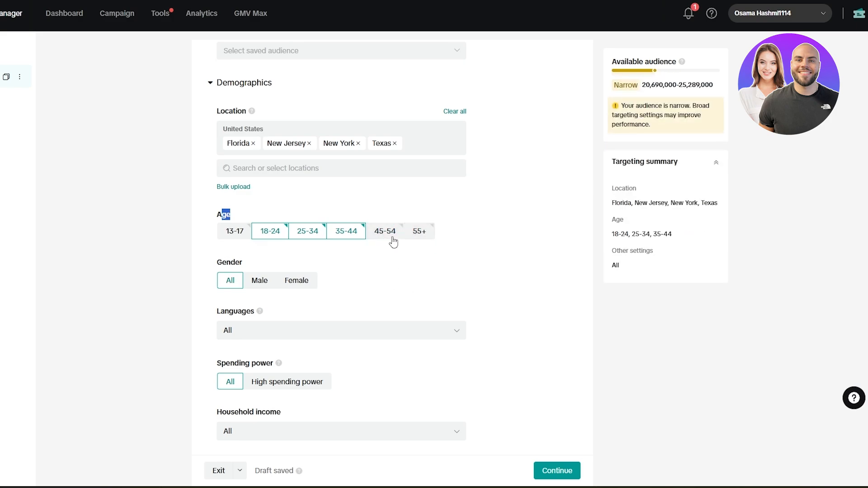
{"action": "left_click", "coordinate": [420, 238]}
{"action": "left_click", "coordinate": [421, 238]}
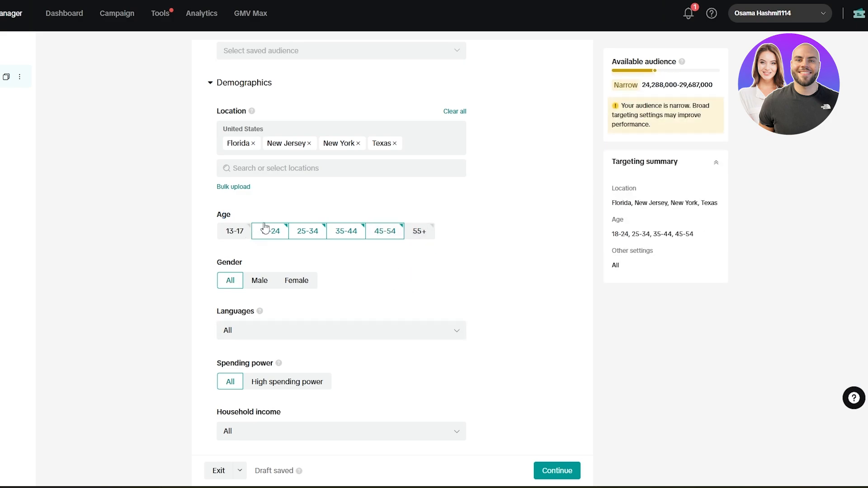
Review the audience size notice and try adding the 13-17 age group to the targeting
{"action": "scroll", "coordinate": [656, 88], "scroll_direction": "up", "scroll_amount": 1}
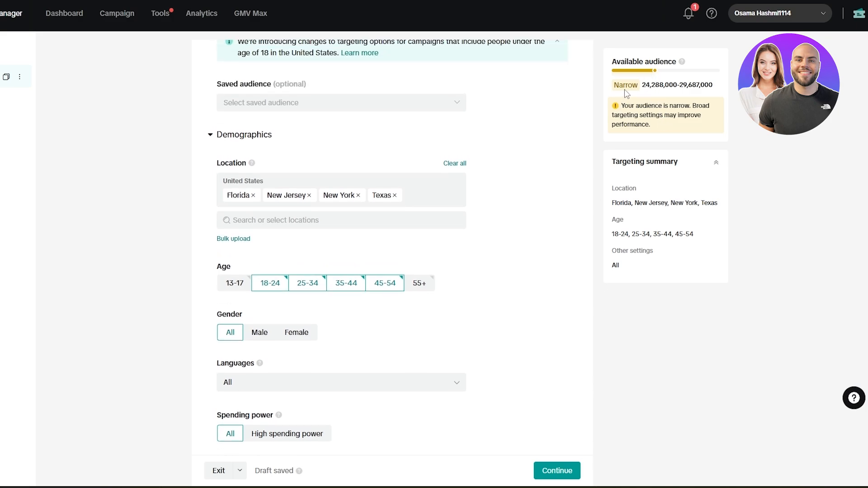
{"action": "left_click_drag", "start_coordinate": [623, 105], "coordinate": [698, 130]}
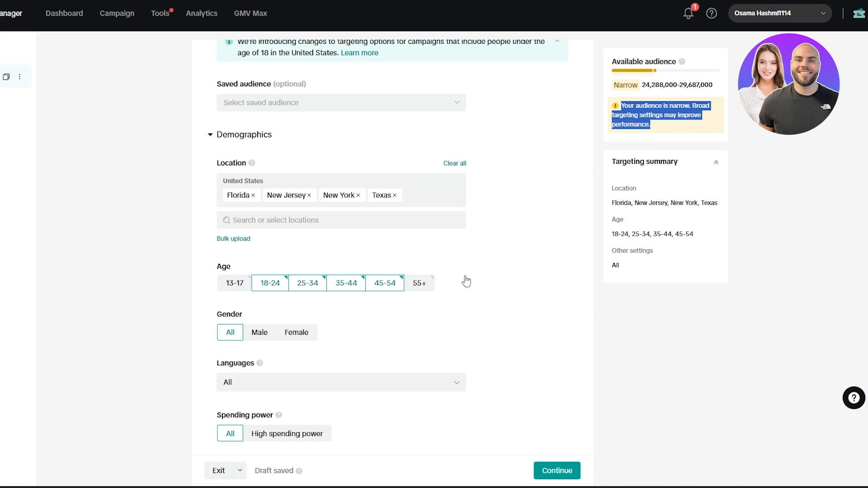
{"action": "left_click", "coordinate": [235, 284]}
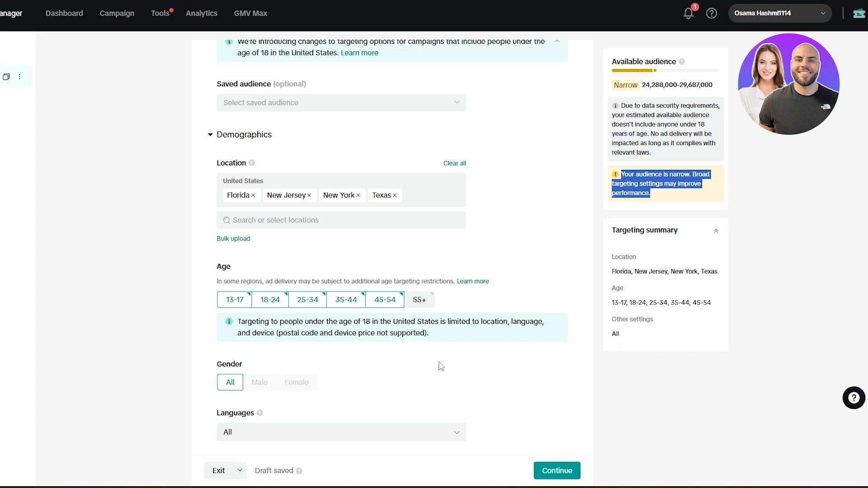
{"action": "left_click", "coordinate": [235, 299]}
Review the available language and household income options, leaving both set to All
{"action": "scroll", "coordinate": [430, 321], "scroll_direction": "down", "scroll_amount": 3}
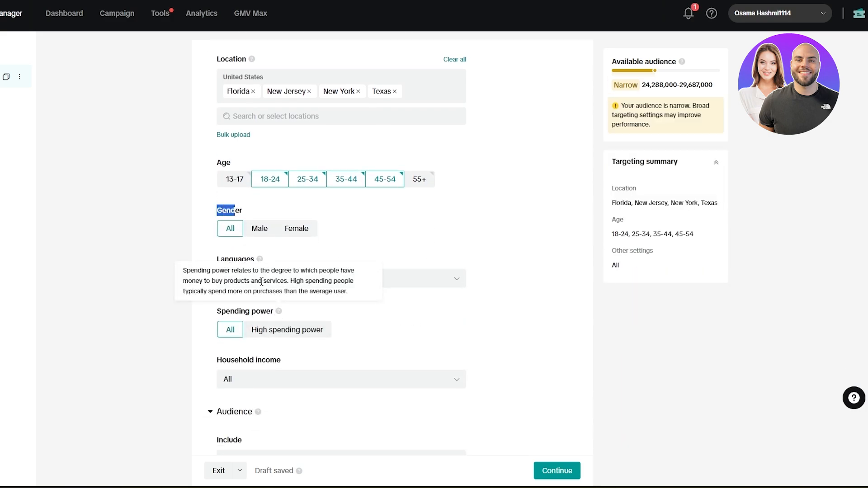
{"action": "left_click", "coordinate": [290, 284]}
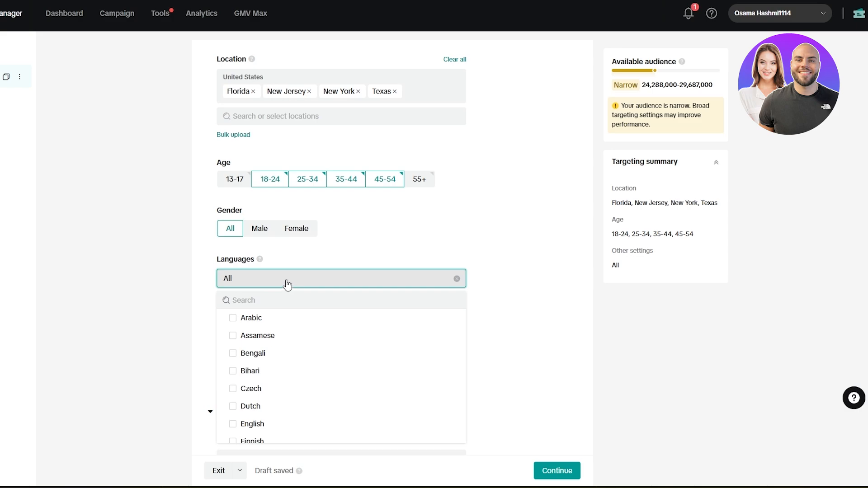
{"action": "left_click", "coordinate": [279, 275]}
{"action": "scroll", "coordinate": [244, 290], "scroll_direction": "down", "scroll_amount": 3}
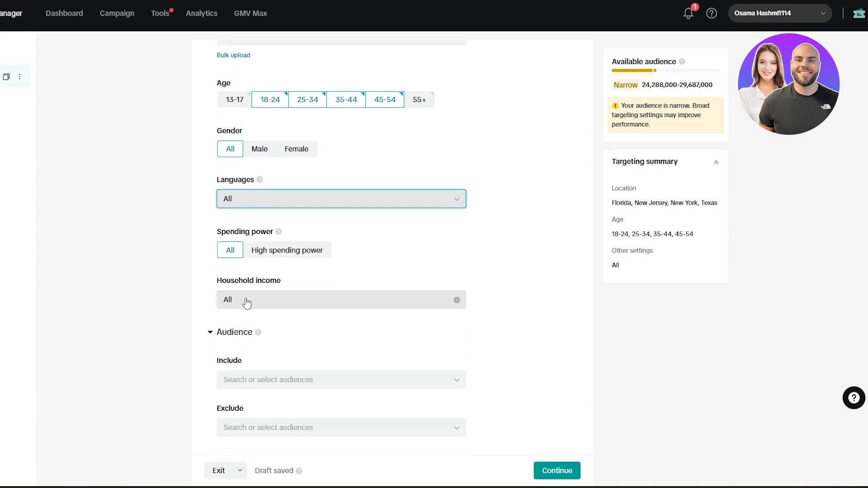
{"action": "left_click", "coordinate": [262, 277]}
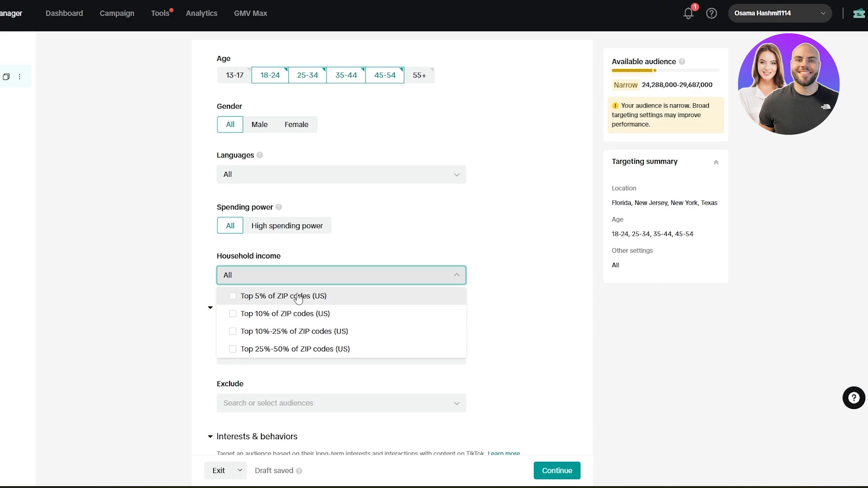
{"action": "scroll", "coordinate": [301, 337], "scroll_direction": "down", "scroll_amount": 1}
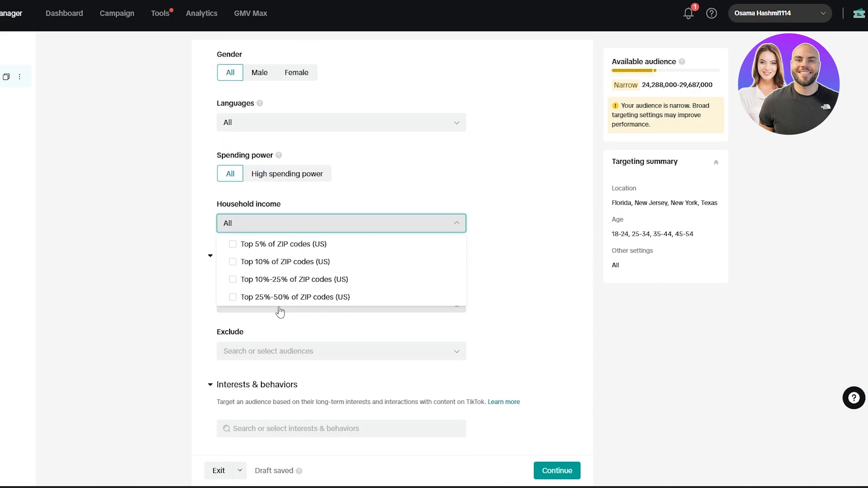
{"action": "left_click", "coordinate": [279, 232]}
{"action": "scroll", "coordinate": [283, 271], "scroll_direction": "down", "scroll_amount": 1}
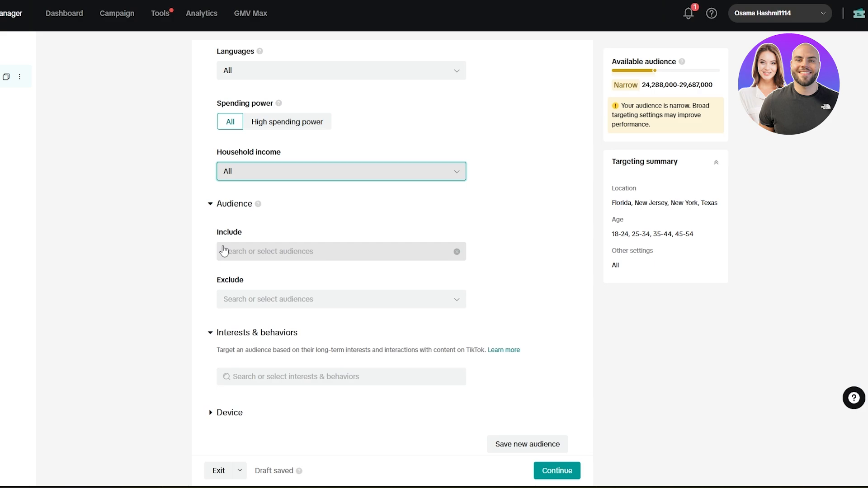
Check which audiences are available to include, without selecting any
{"action": "left_click", "coordinate": [228, 253]}
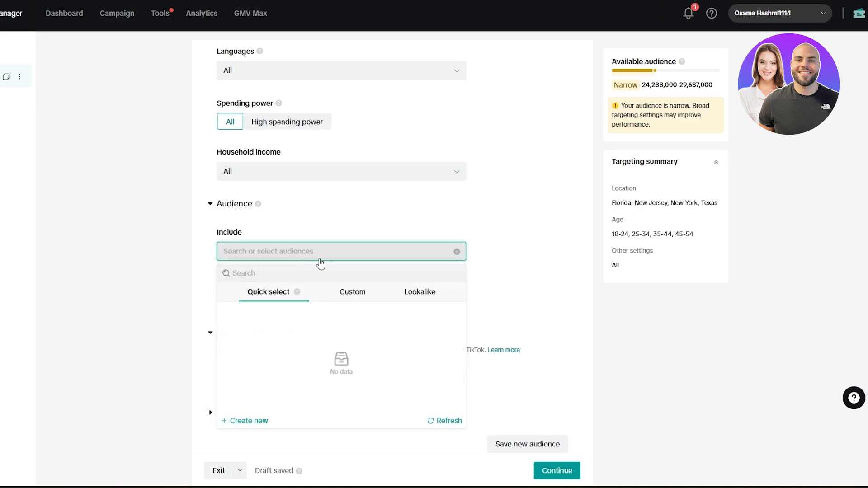
{"action": "left_click", "coordinate": [321, 264]}
{"action": "scroll", "coordinate": [253, 312], "scroll_direction": "down", "scroll_amount": 2}
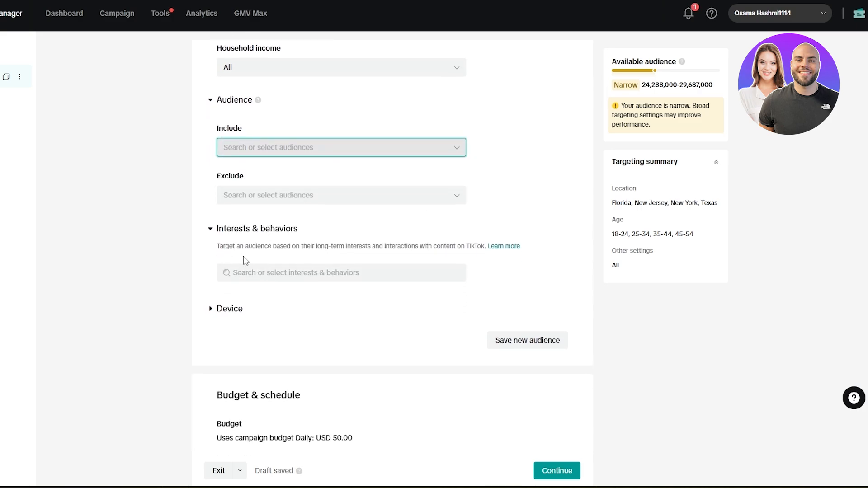
{"action": "scroll", "coordinate": [274, 286], "scroll_direction": "down", "scroll_amount": 2}
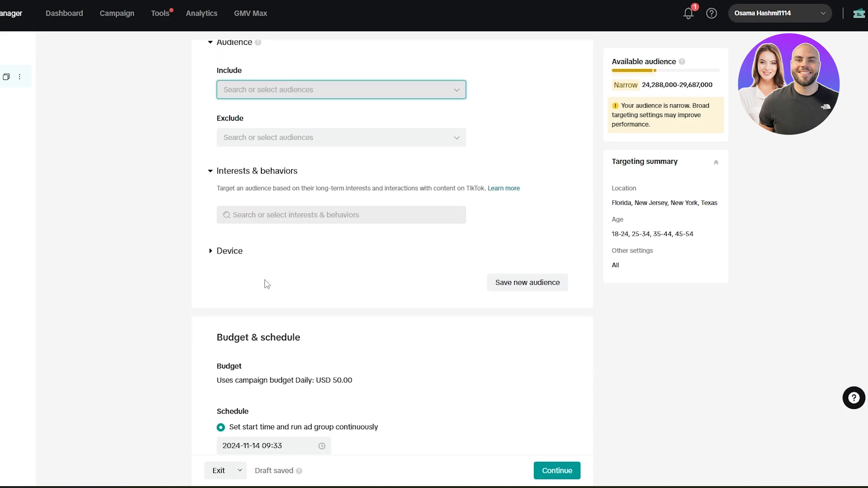
Expand the device targeting settings and limit the operating system to iOS
{"action": "left_click", "coordinate": [218, 208]}
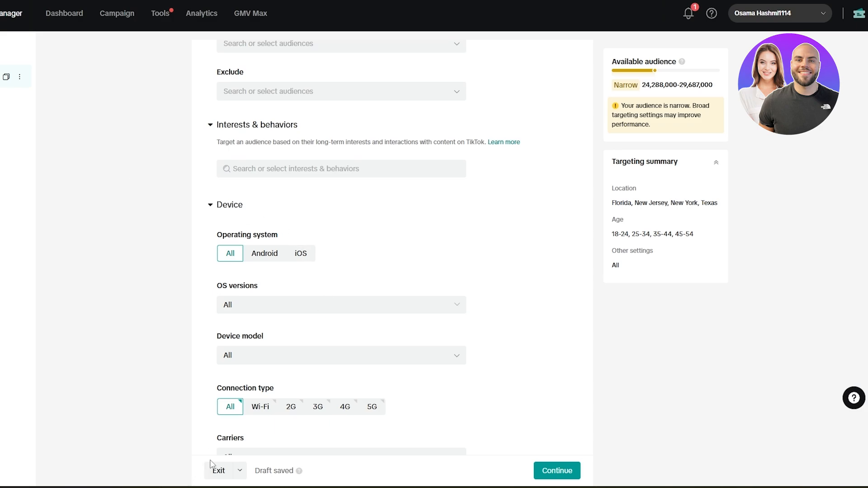
{"action": "scroll", "coordinate": [375, 341], "scroll_direction": "down", "scroll_amount": 2}
{"action": "left_click", "coordinate": [301, 150]}
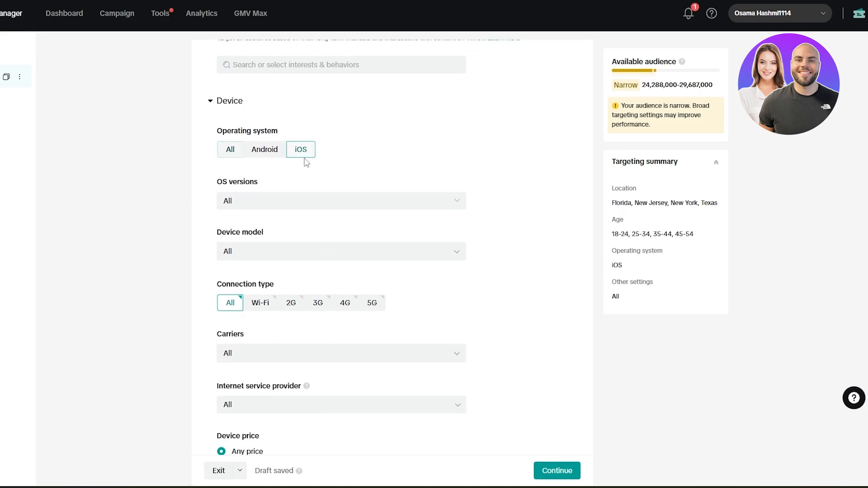
Set the targeted OS versions to iOS 16.0 and above
{"action": "left_click", "coordinate": [242, 201]}
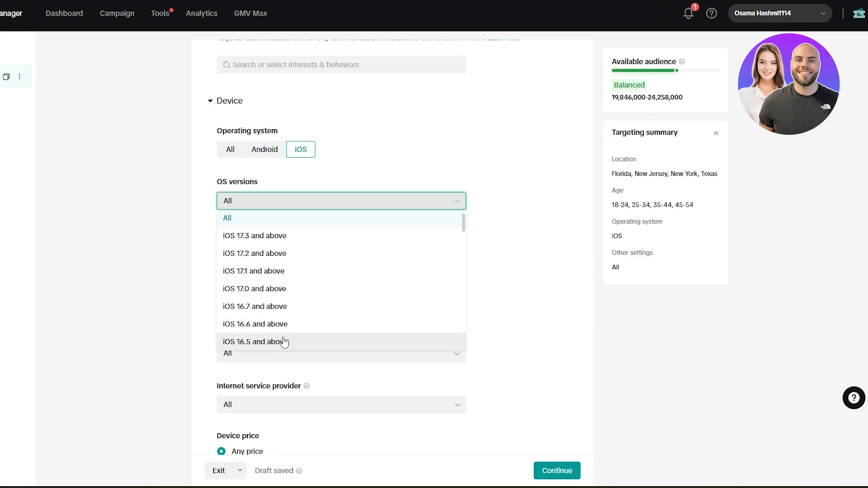
{"action": "scroll", "coordinate": [285, 336], "scroll_direction": "down", "scroll_amount": 4}
{"action": "scroll", "coordinate": [282, 335], "scroll_direction": "up", "scroll_amount": 5}
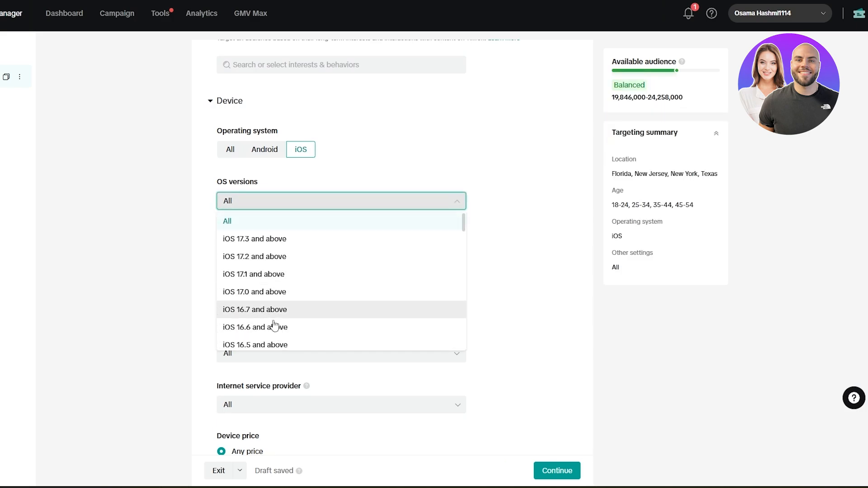
{"action": "scroll", "coordinate": [277, 326], "scroll_direction": "down", "scroll_amount": 1}
{"action": "scroll", "coordinate": [277, 343], "scroll_direction": "down", "scroll_amount": 1}
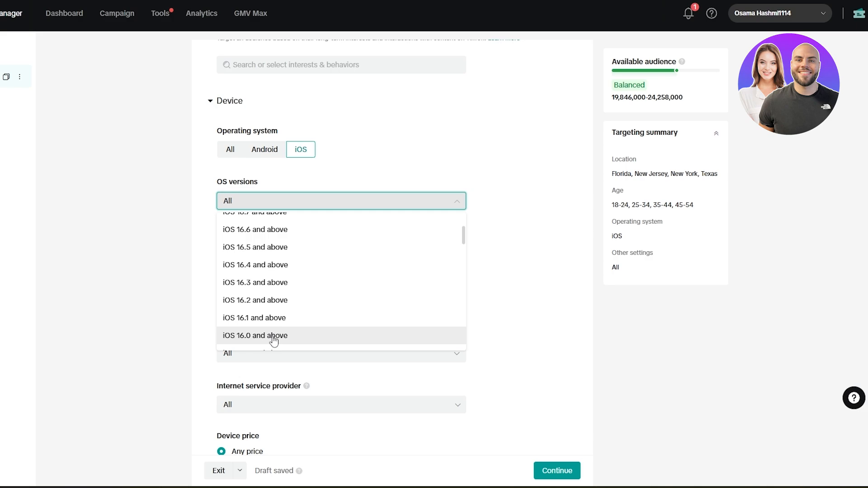
{"action": "left_click", "coordinate": [273, 337]}
Limit the device model targeting to Apple iPhones from iPhone 14 through iPhone 16 Pro Max
{"action": "left_click", "coordinate": [267, 252]}
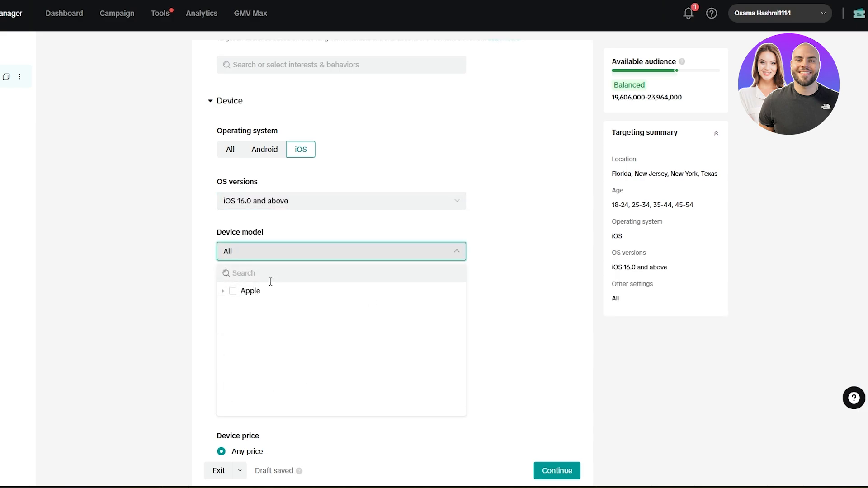
{"action": "left_click", "coordinate": [223, 291]}
{"action": "scroll", "coordinate": [250, 323], "scroll_direction": "down", "scroll_amount": 5}
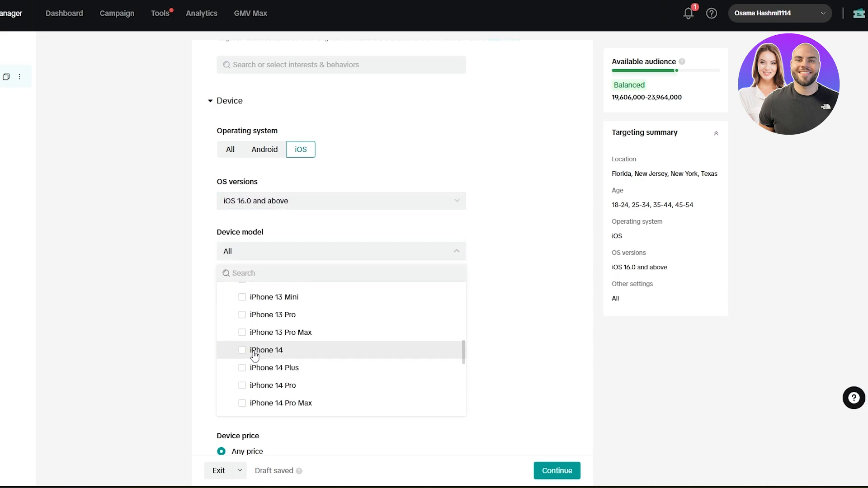
{"action": "left_click", "coordinate": [243, 351]}
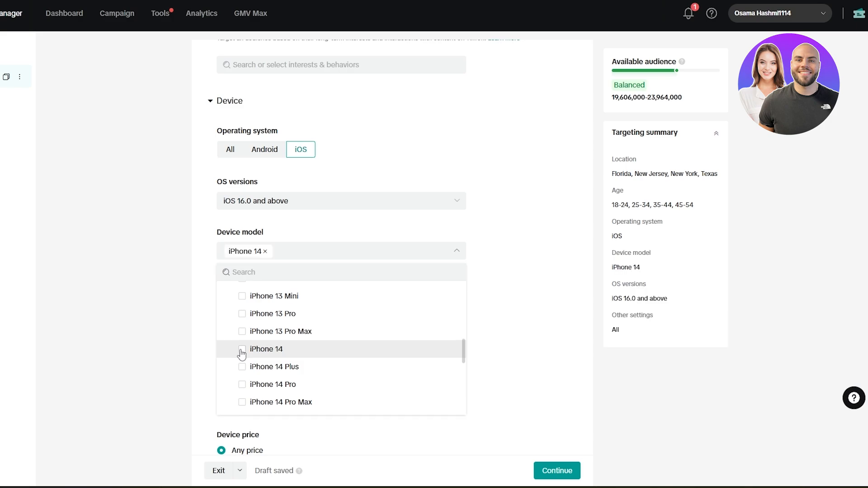
{"action": "left_click", "coordinate": [241, 366]}
{"action": "scroll", "coordinate": [240, 343], "scroll_direction": "down", "scroll_amount": 1}
{"action": "left_click", "coordinate": [242, 334]}
{"action": "left_click", "coordinate": [247, 357]}
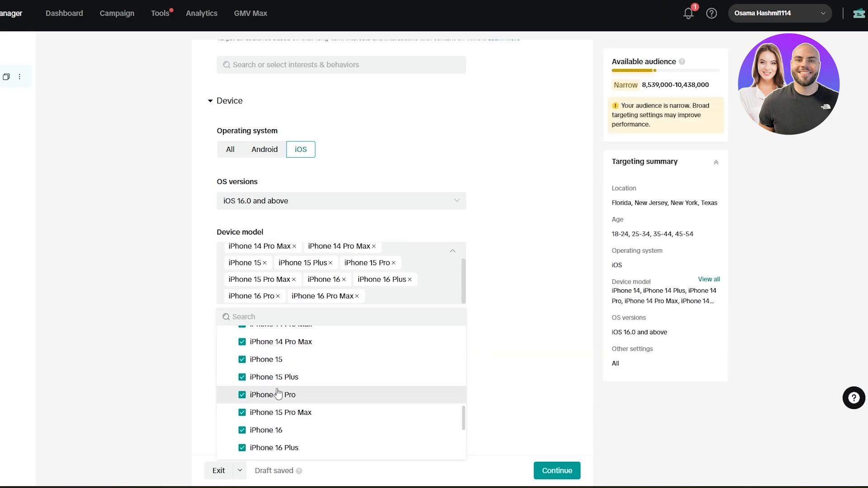
{"action": "scroll", "coordinate": [278, 391], "scroll_direction": "up", "scroll_amount": 10}
{"action": "scroll", "coordinate": [276, 388], "scroll_direction": "up", "scroll_amount": 5}
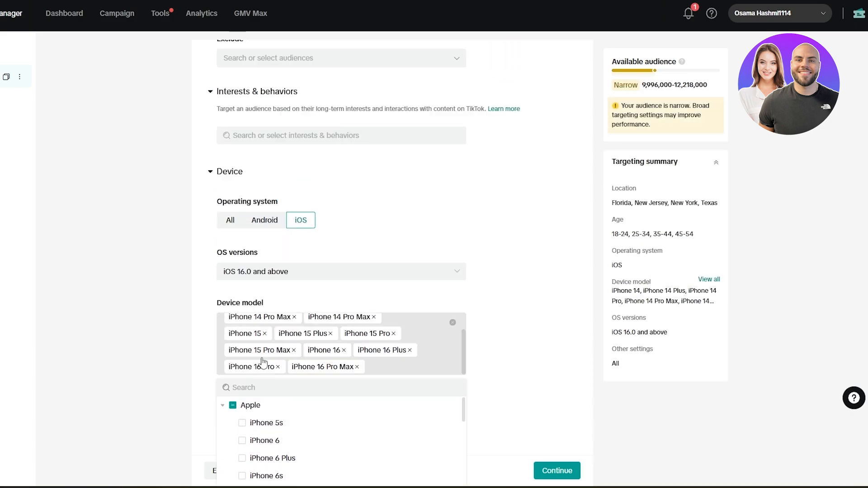
{"action": "left_click", "coordinate": [552, 432]}
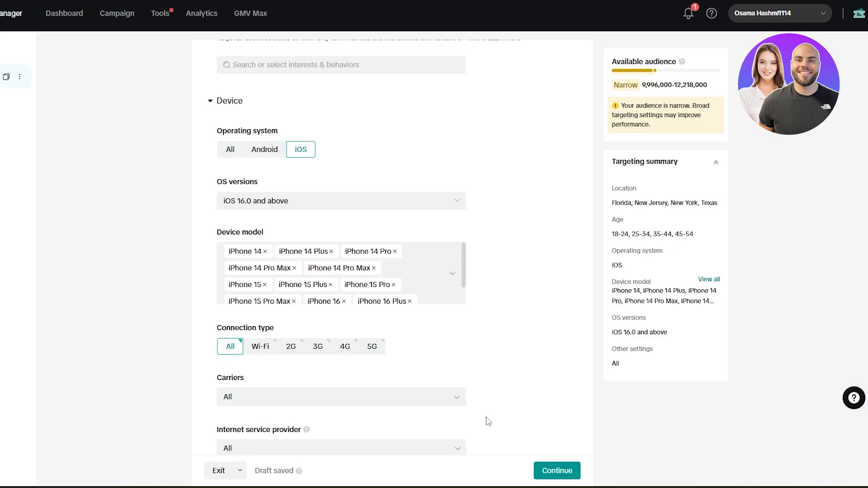
Reset the targeted operating system to All and remove the selected iPhone models from the device model targeting
{"action": "scroll", "coordinate": [312, 295], "scroll_direction": "down", "scroll_amount": 2}
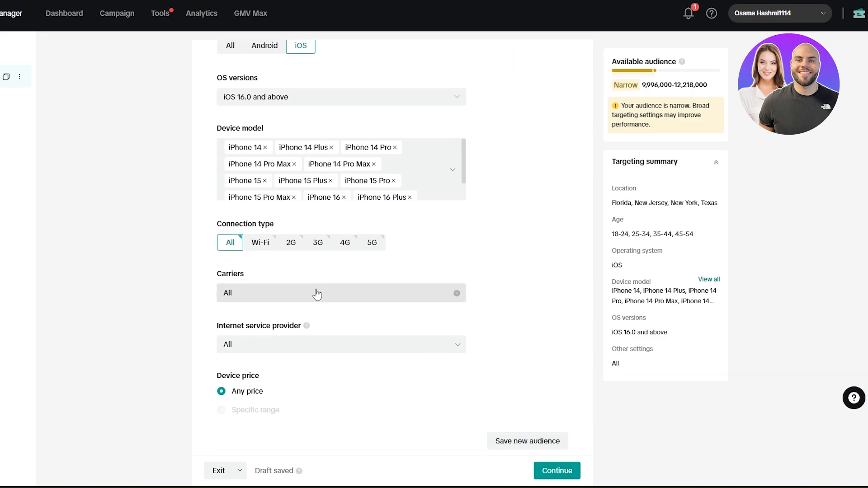
{"action": "scroll", "coordinate": [261, 224], "scroll_direction": "up", "scroll_amount": 3}
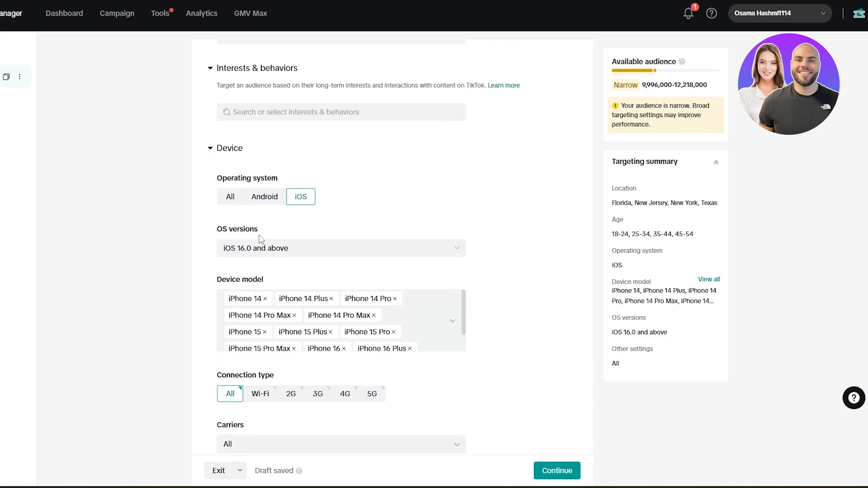
{"action": "left_click", "coordinate": [231, 202]}
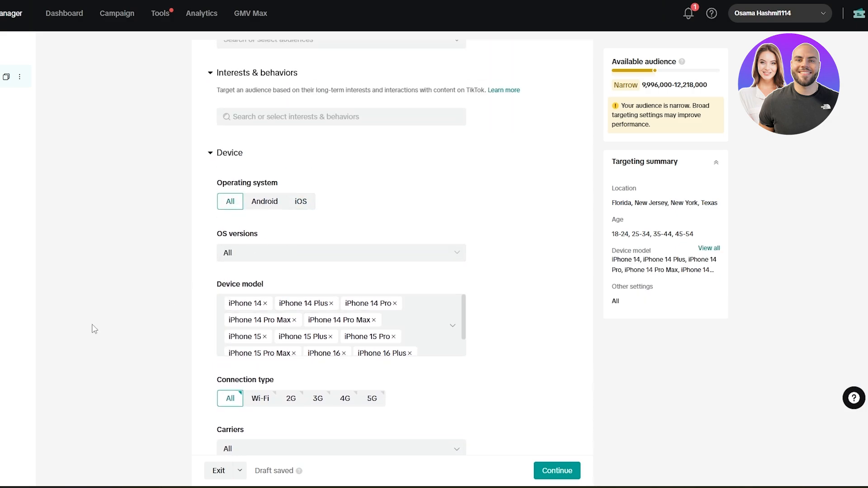
{"action": "left_click", "coordinate": [265, 303]}
{"action": "left_click", "coordinate": [278, 304]}
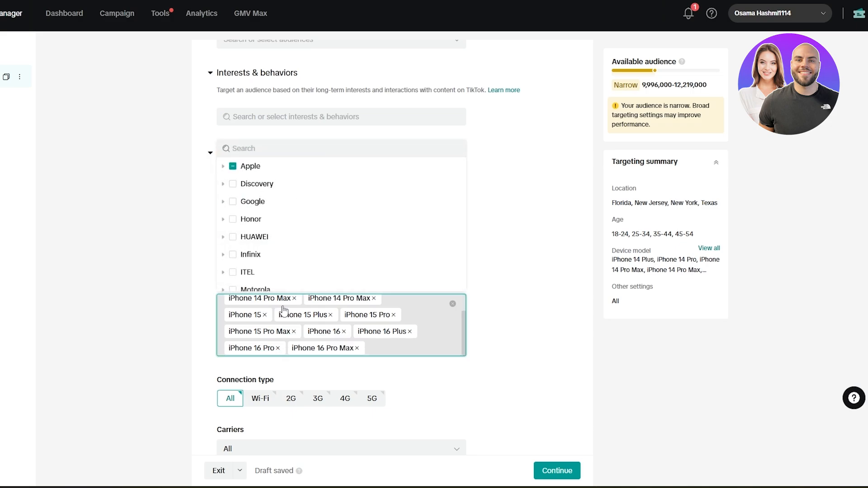
{"action": "left_click", "coordinate": [508, 242]}
{"action": "left_click", "coordinate": [279, 303]}
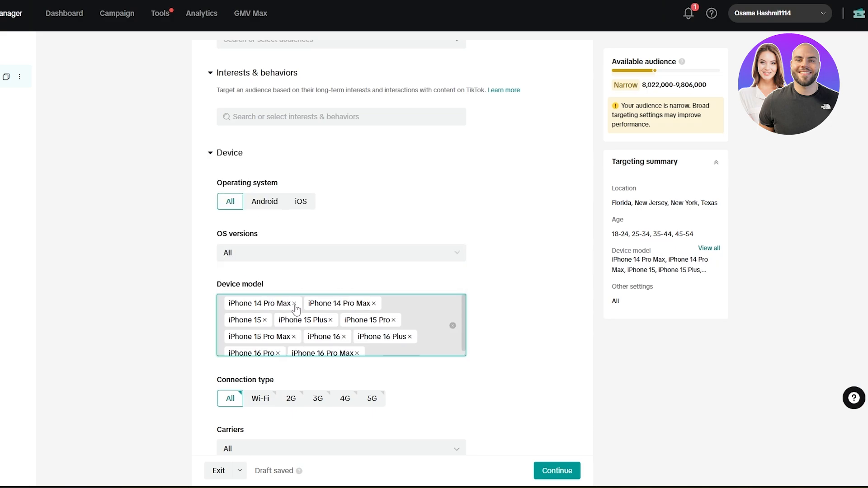
{"action": "left_click", "coordinate": [294, 304]}
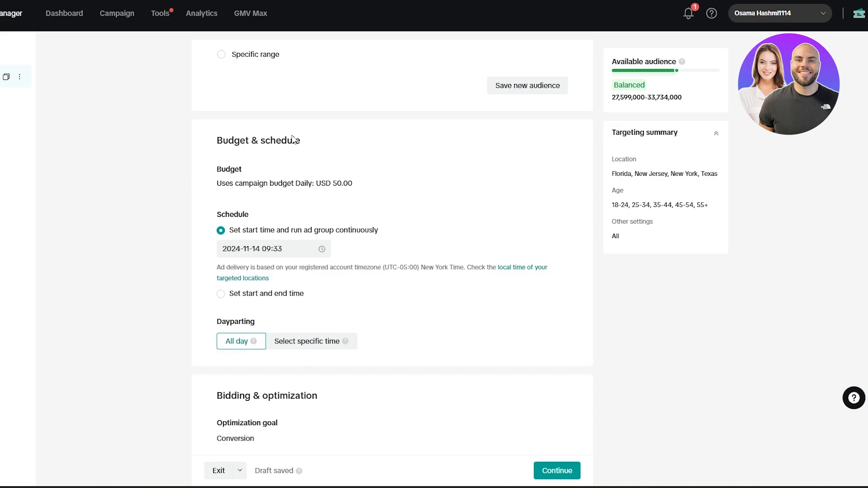
Try to continue past the ad group and start the data connection setup for the website optimization location
{"action": "scroll", "coordinate": [219, 249], "scroll_direction": "down", "scroll_amount": 3}
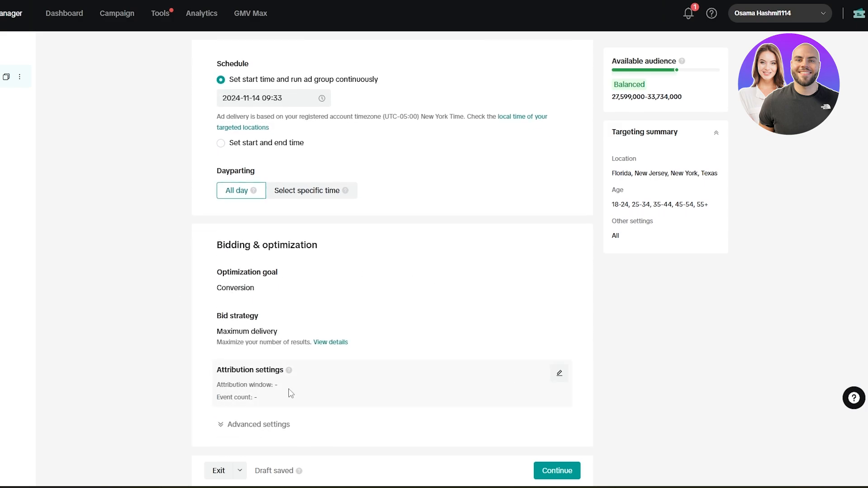
{"action": "left_click", "coordinate": [560, 472]}
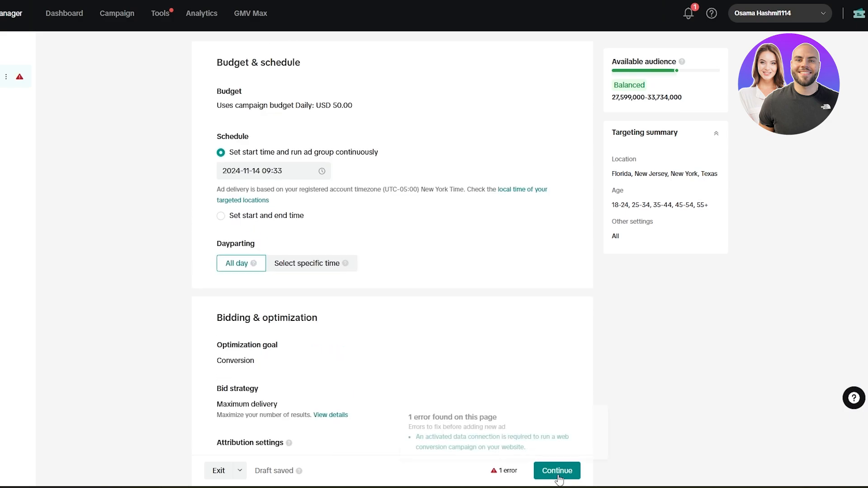
{"action": "left_click_drag", "start_coordinate": [275, 241], "coordinate": [406, 243]}
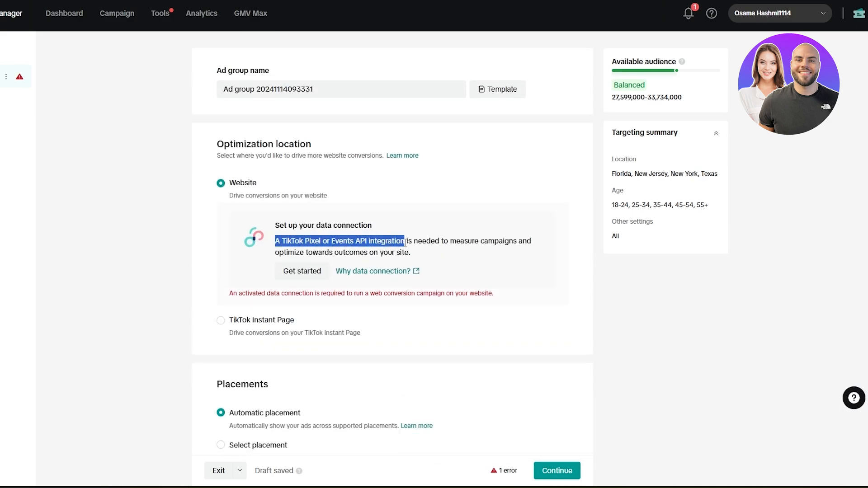
{"action": "left_click", "coordinate": [295, 273]}
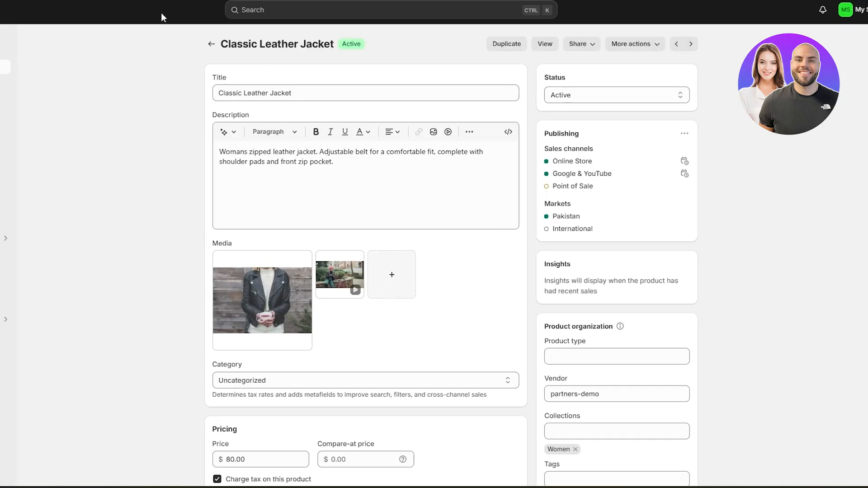
Switch to the Shopify admin home and go through all recommended apps to the Shopify App Store
{"action": "left_click", "coordinate": [40, 39]}
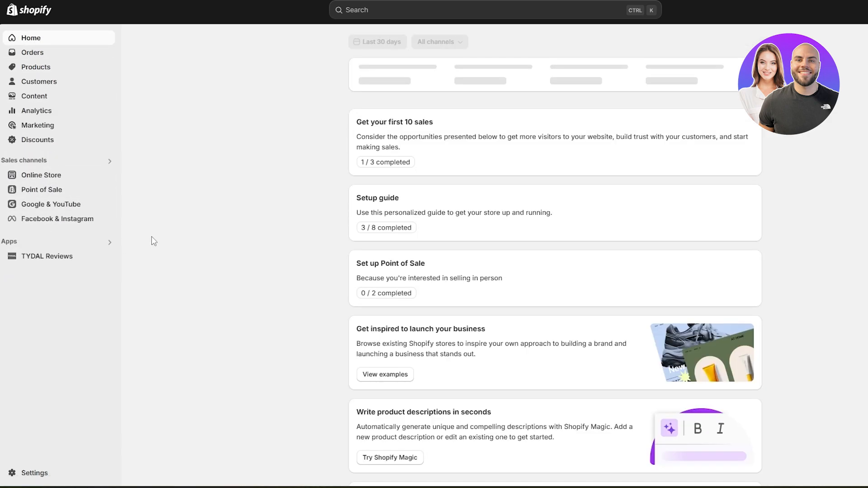
{"action": "left_click", "coordinate": [109, 246]}
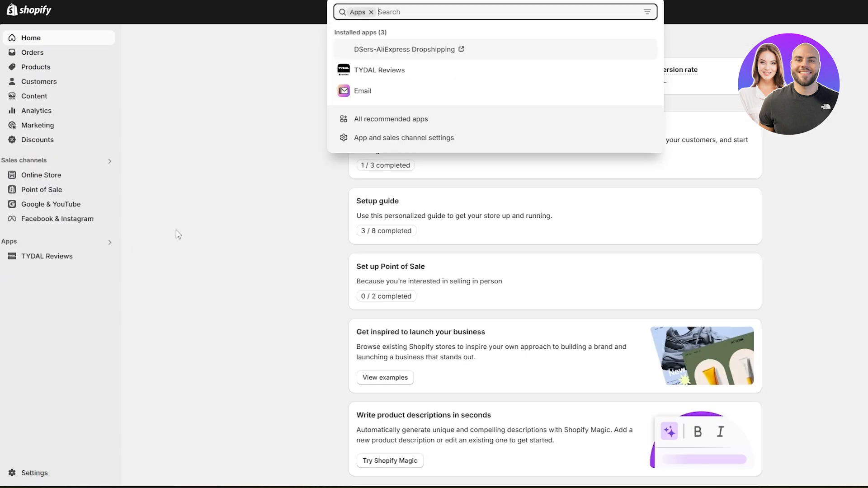
{"action": "left_click", "coordinate": [396, 52]}
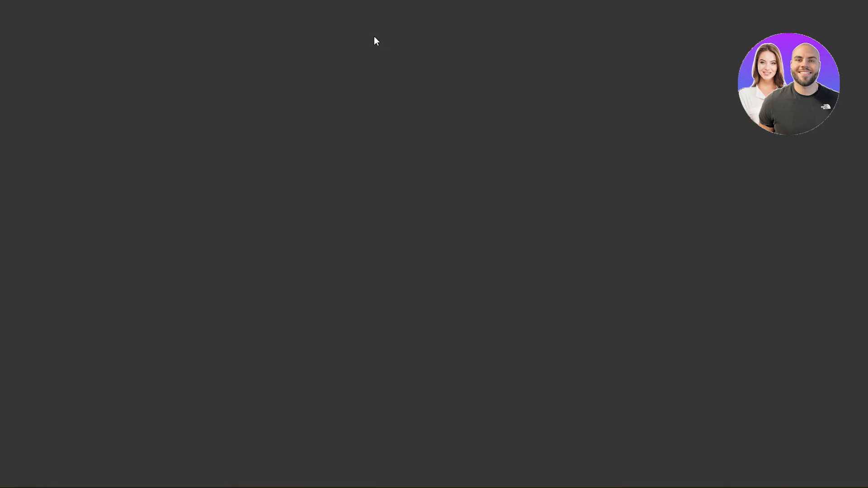
{"action": "left_click", "coordinate": [318, 0]}
{"action": "left_click", "coordinate": [368, 8]}
{"action": "left_click", "coordinate": [340, 31]}
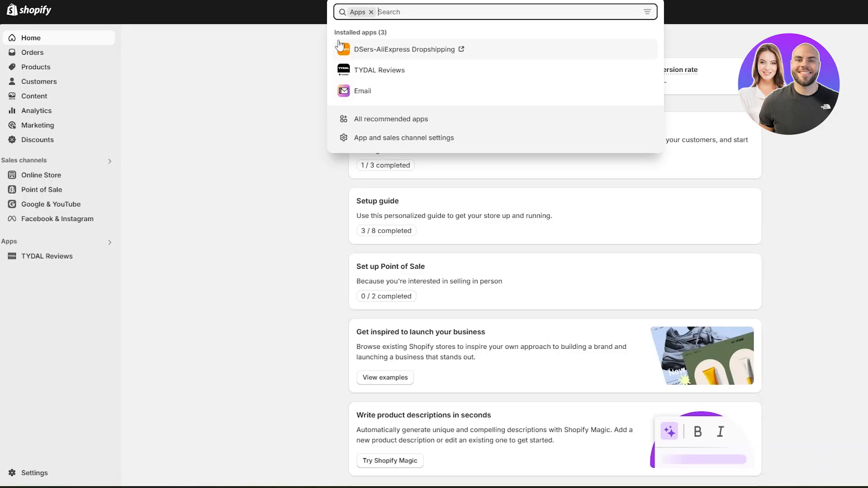
{"action": "left_click", "coordinate": [364, 124]}
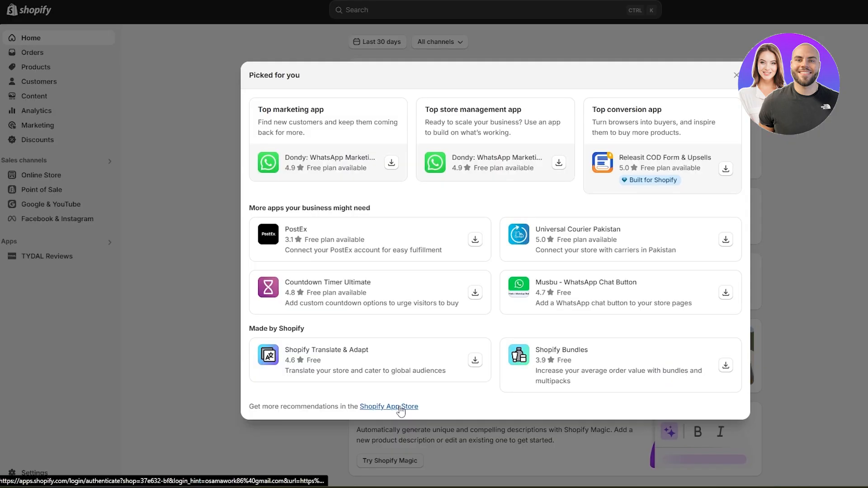
{"action": "left_click", "coordinate": [400, 408]}
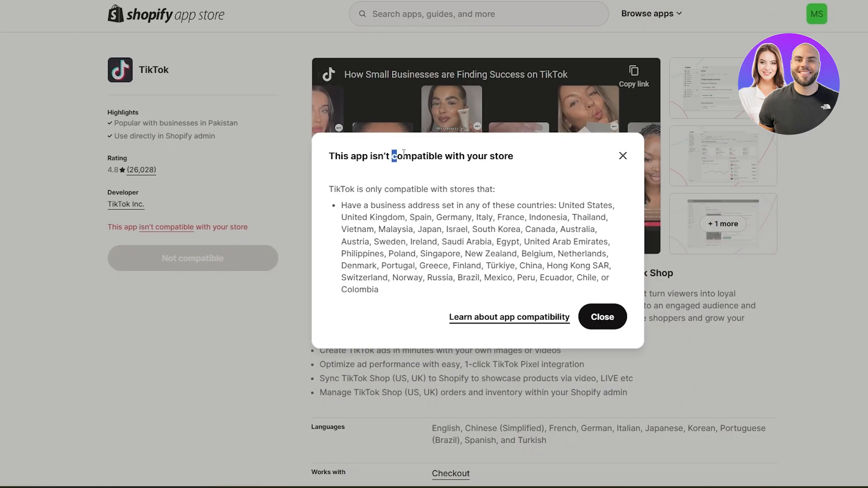
Read the TikTok app's compatibility notice and open the TikTok listing from the recently viewed apps
{"action": "left_click_drag", "start_coordinate": [396, 155], "coordinate": [485, 167]}
{"action": "left_click", "coordinate": [457, 148]}
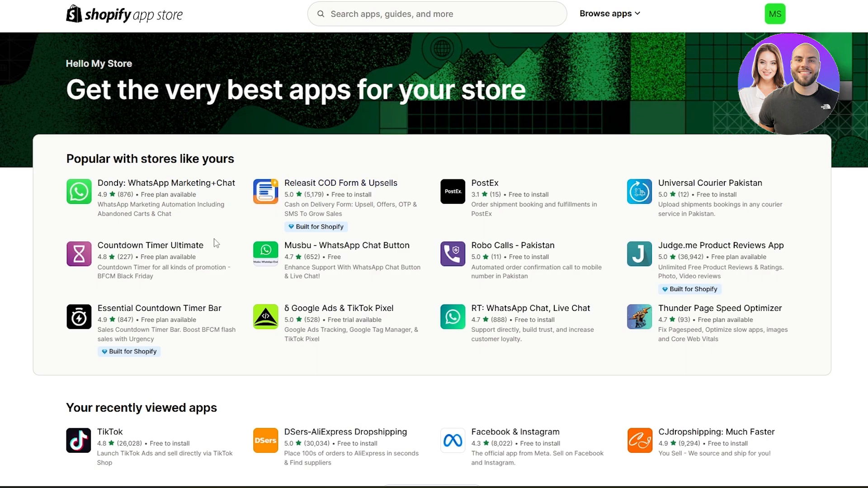
{"action": "scroll", "coordinate": [145, 317], "scroll_direction": "down", "scroll_amount": 3}
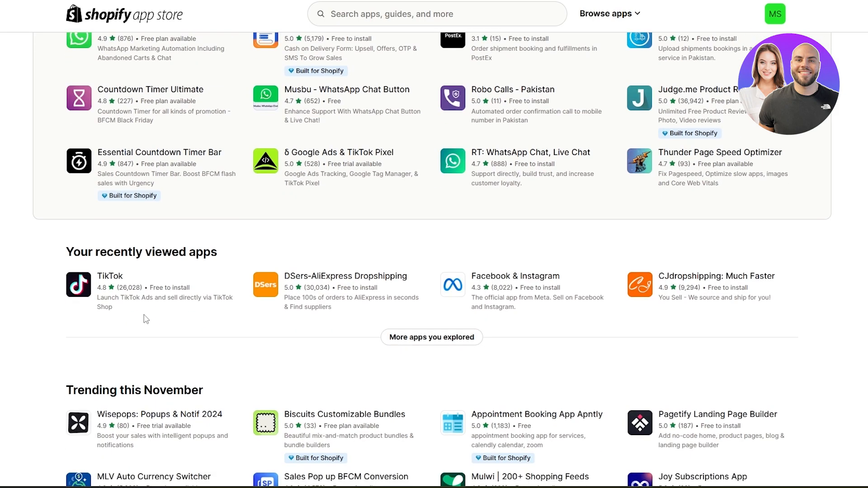
{"action": "left_click", "coordinate": [103, 275]}
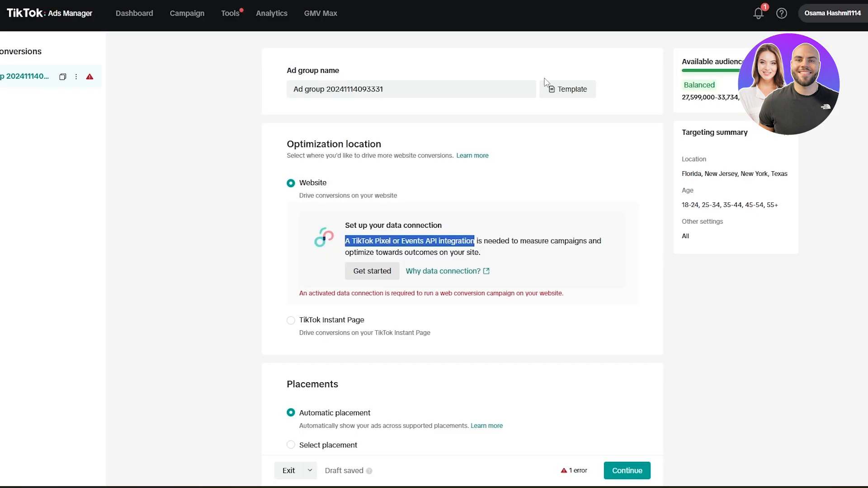
Switch back to TikTok Ads Manager and try again to continue from the ad group to the ad
{"action": "scroll", "coordinate": [474, 310], "scroll_direction": "down", "scroll_amount": 10}
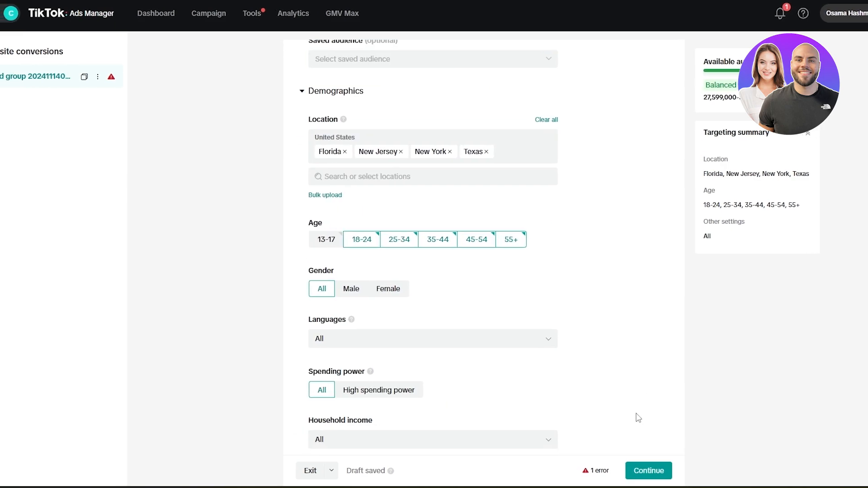
{"action": "scroll", "coordinate": [661, 475], "scroll_direction": "down", "scroll_amount": 9}
{"action": "left_click", "coordinate": [661, 474]}
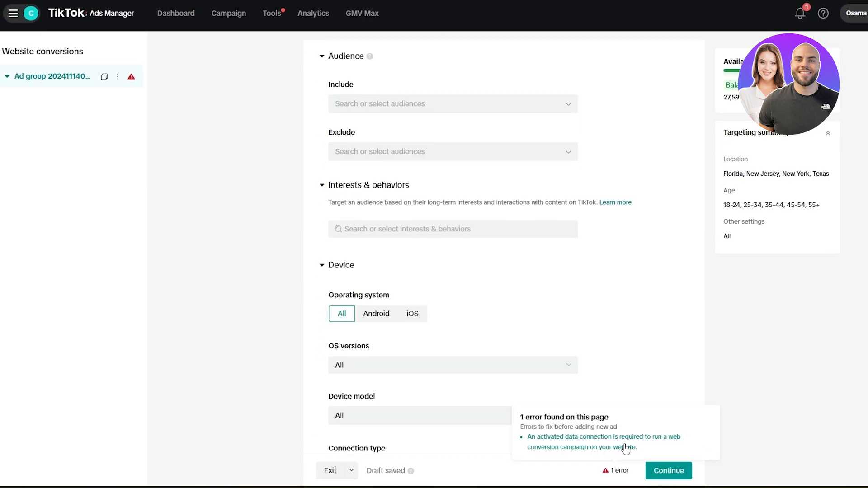
{"action": "scroll", "coordinate": [403, 428], "scroll_direction": "down", "scroll_amount": 10}
{"action": "scroll", "coordinate": [413, 369], "scroll_direction": "up", "scroll_amount": 15}
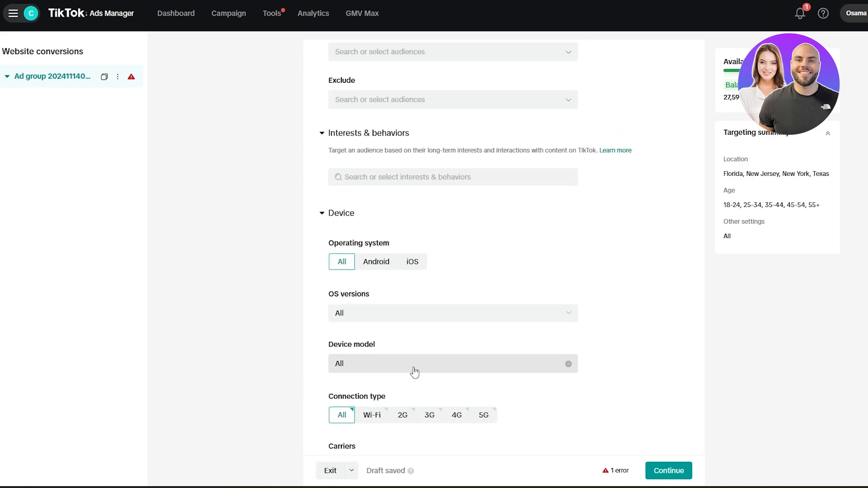
Exit the ad creation to the Ads Manager dashboard and start adding the billing info
{"action": "left_click", "coordinate": [241, 15]}
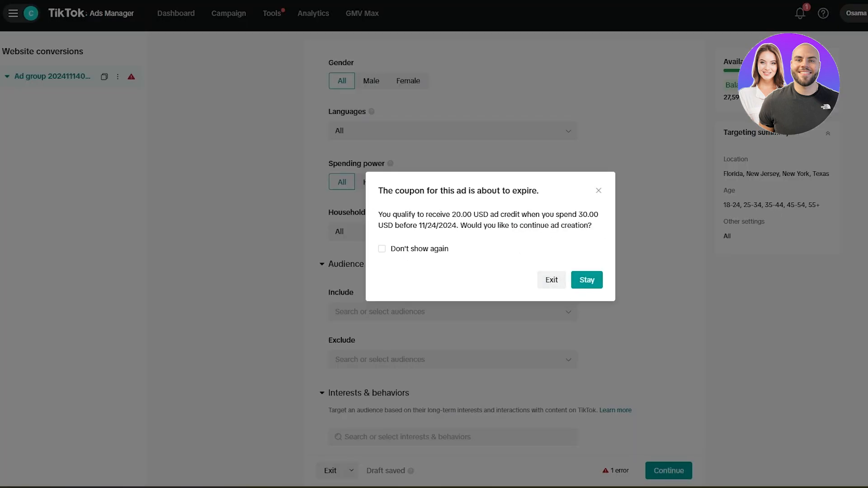
{"action": "left_click", "coordinate": [599, 190]}
{"action": "right_click", "coordinate": [167, 16]}
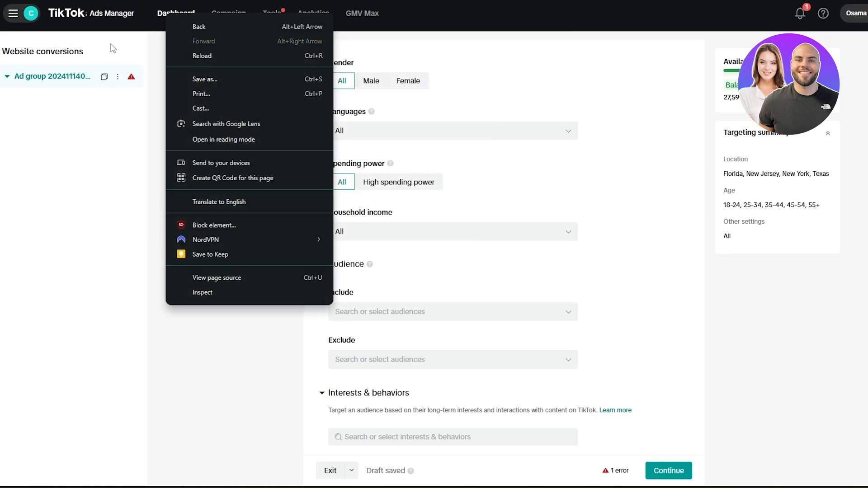
{"action": "left_click", "coordinate": [10, 22]}
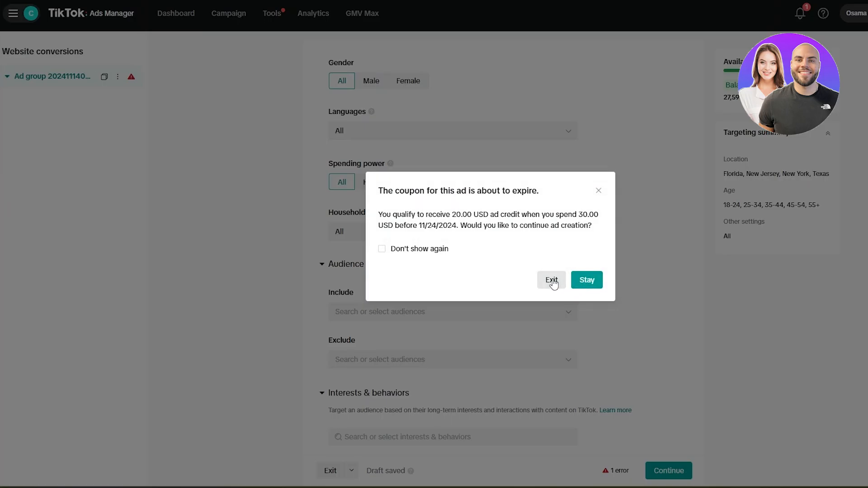
{"action": "left_click", "coordinate": [555, 294]}
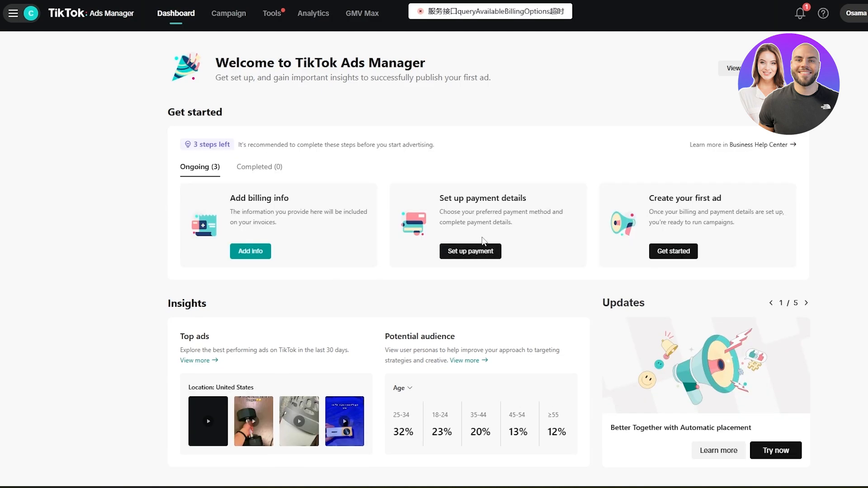
{"action": "left_click", "coordinate": [248, 252]}
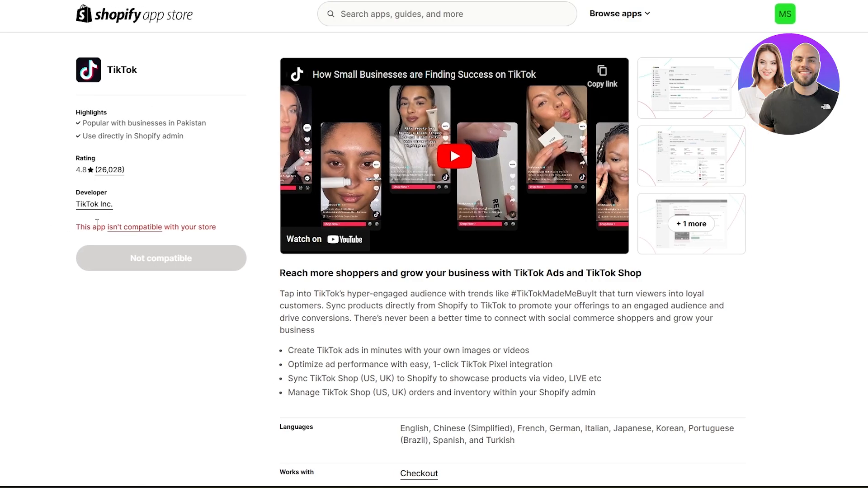
Switch to the TikTok listing in the Shopify App Store and check the app's store compatibility requirements, closing the notice
{"action": "left_click", "coordinate": [121, 230]}
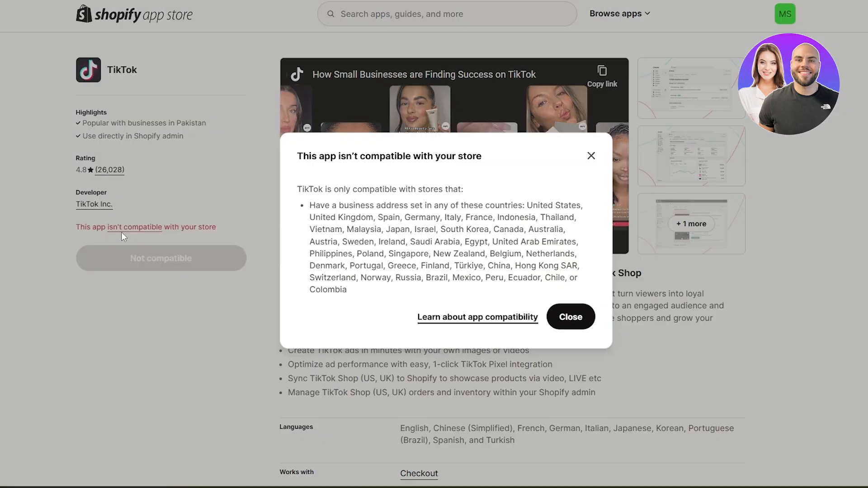
{"action": "left_click", "coordinate": [117, 231]}
{"action": "left_click", "coordinate": [112, 229]}
{"action": "left_click", "coordinate": [102, 225]}
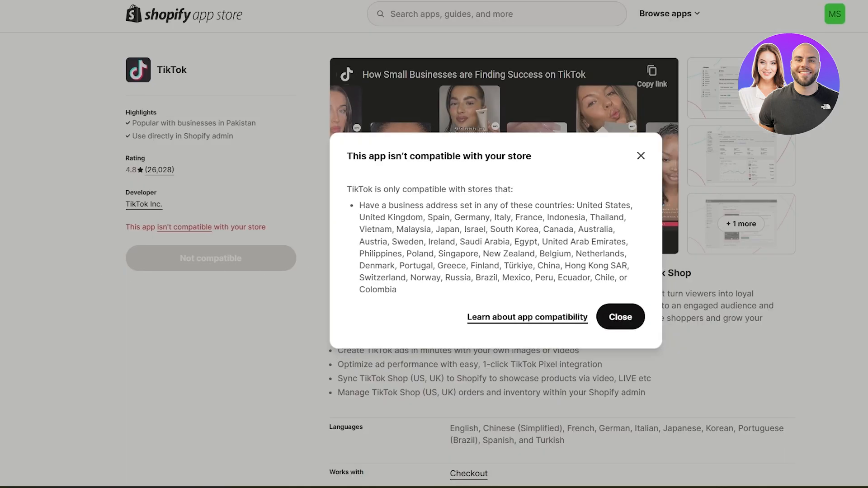
{"action": "double_click", "coordinate": [150, 227]}
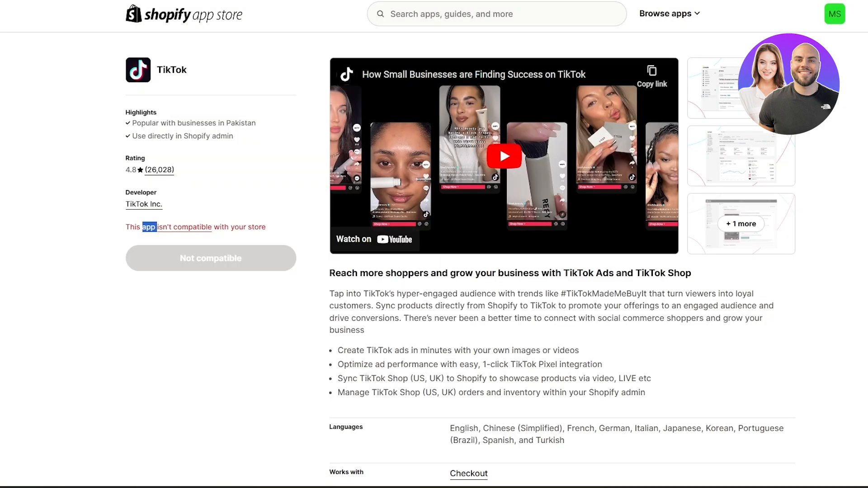